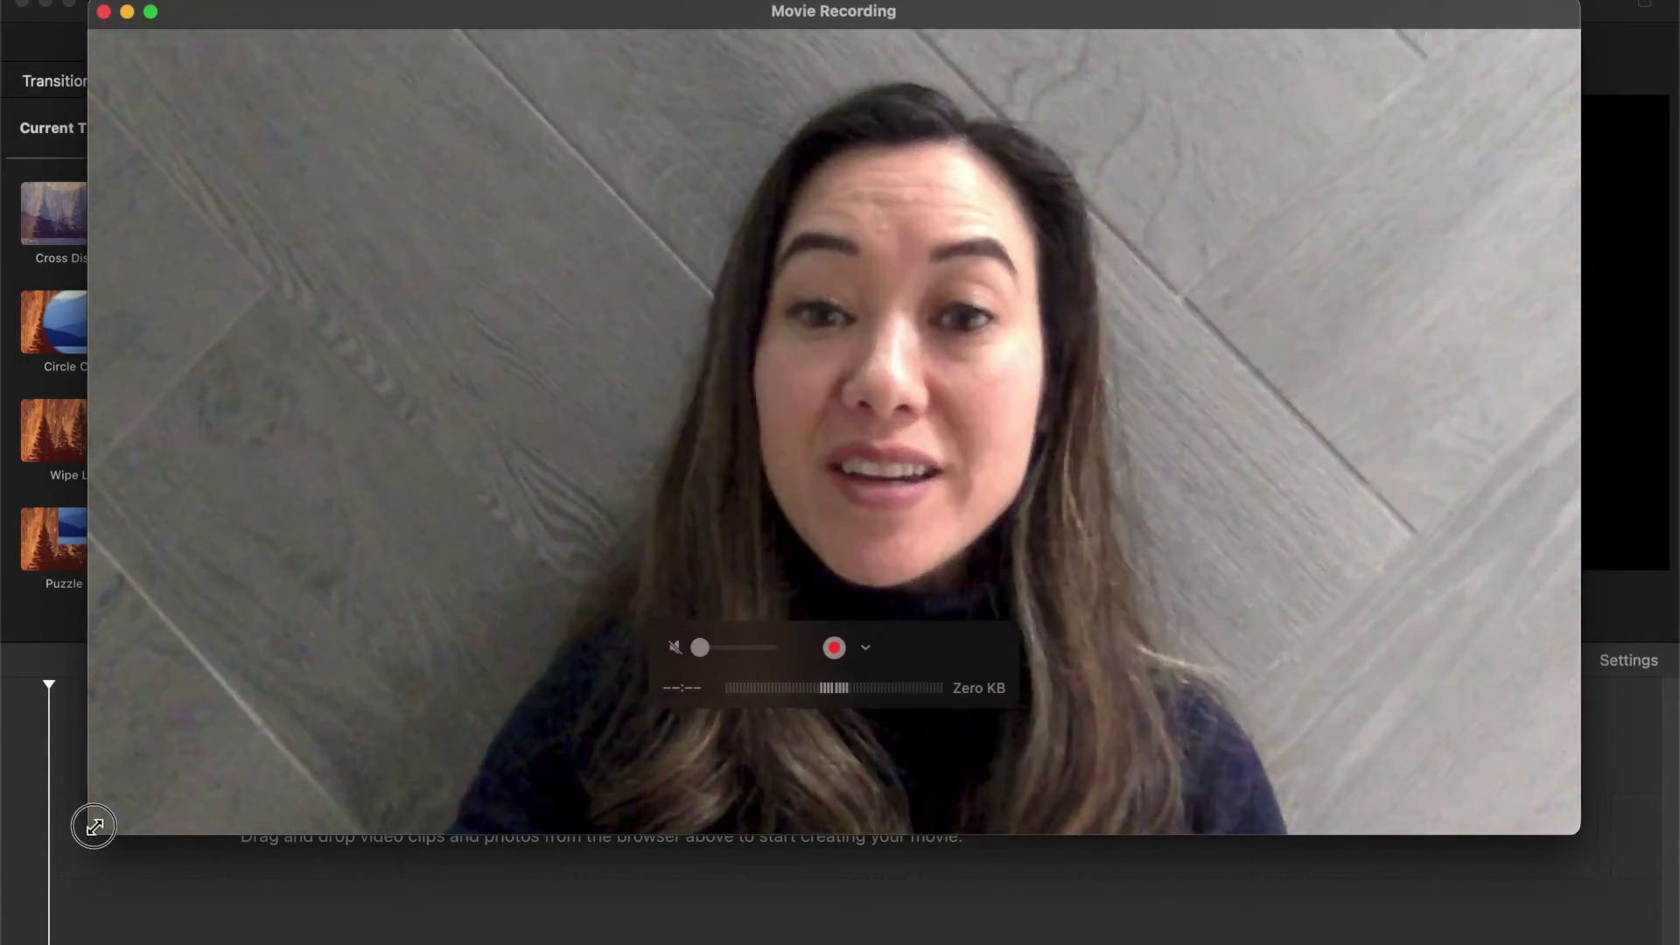
Step: Show the Backgrounds collection and scroll down to the Mosaic background
{"action": "left_click_drag", "start_coordinate": [94, 826], "coordinate": [1185, 371]}
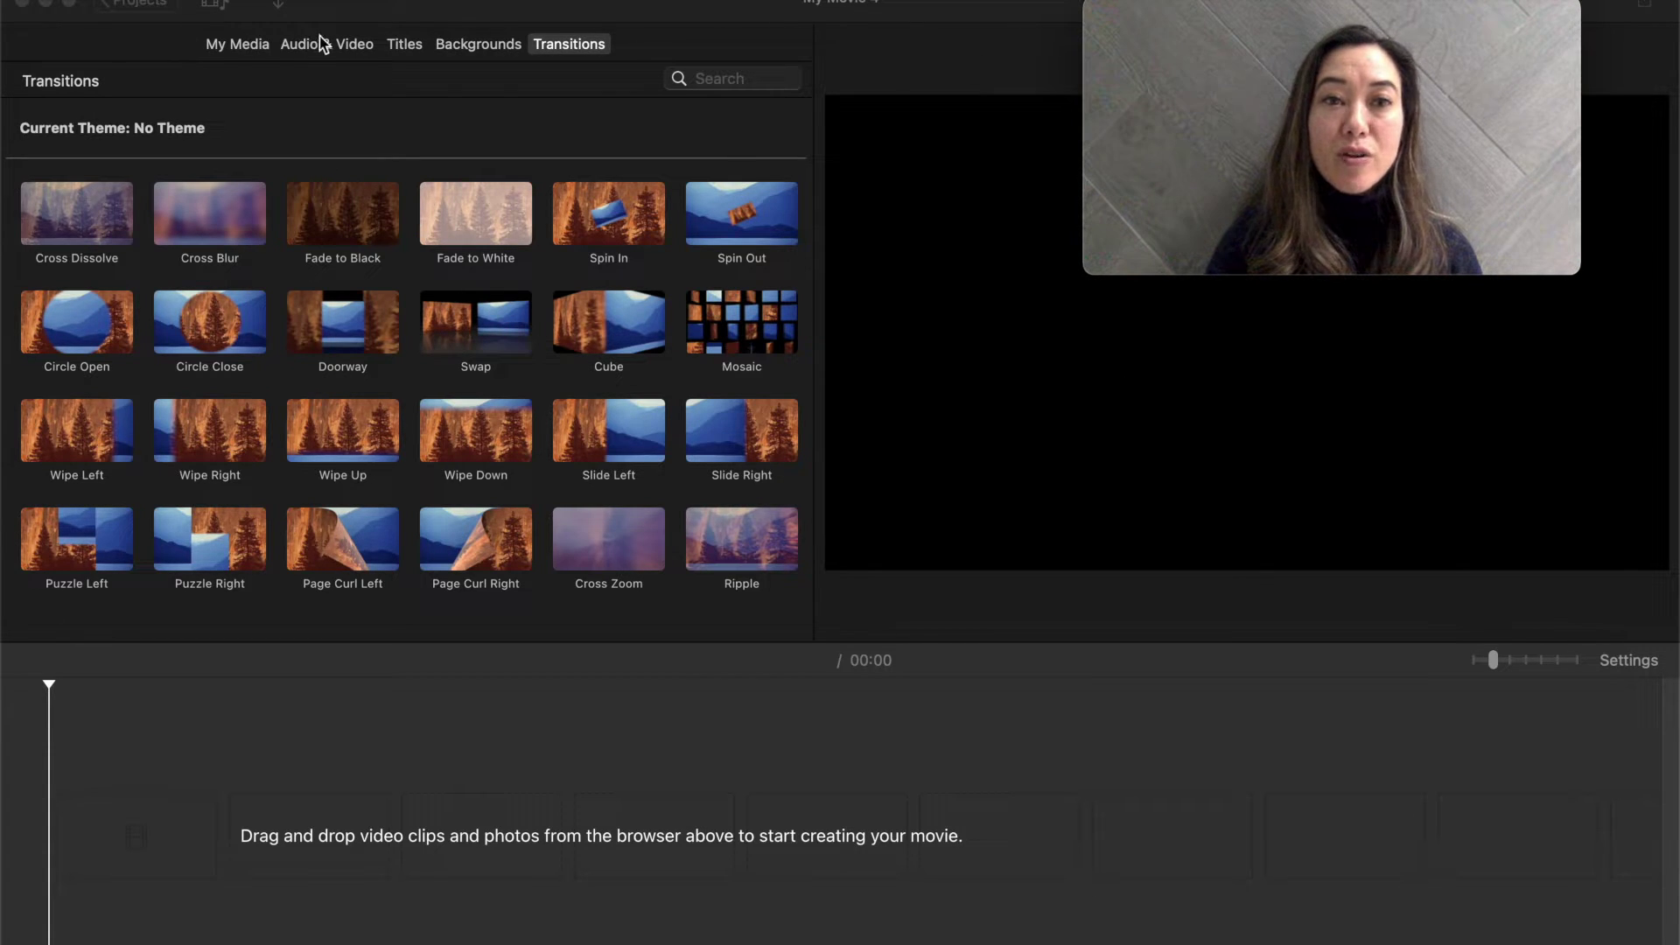
{"action": "left_click", "coordinate": [483, 49]}
{"action": "left_click", "coordinate": [482, 44]}
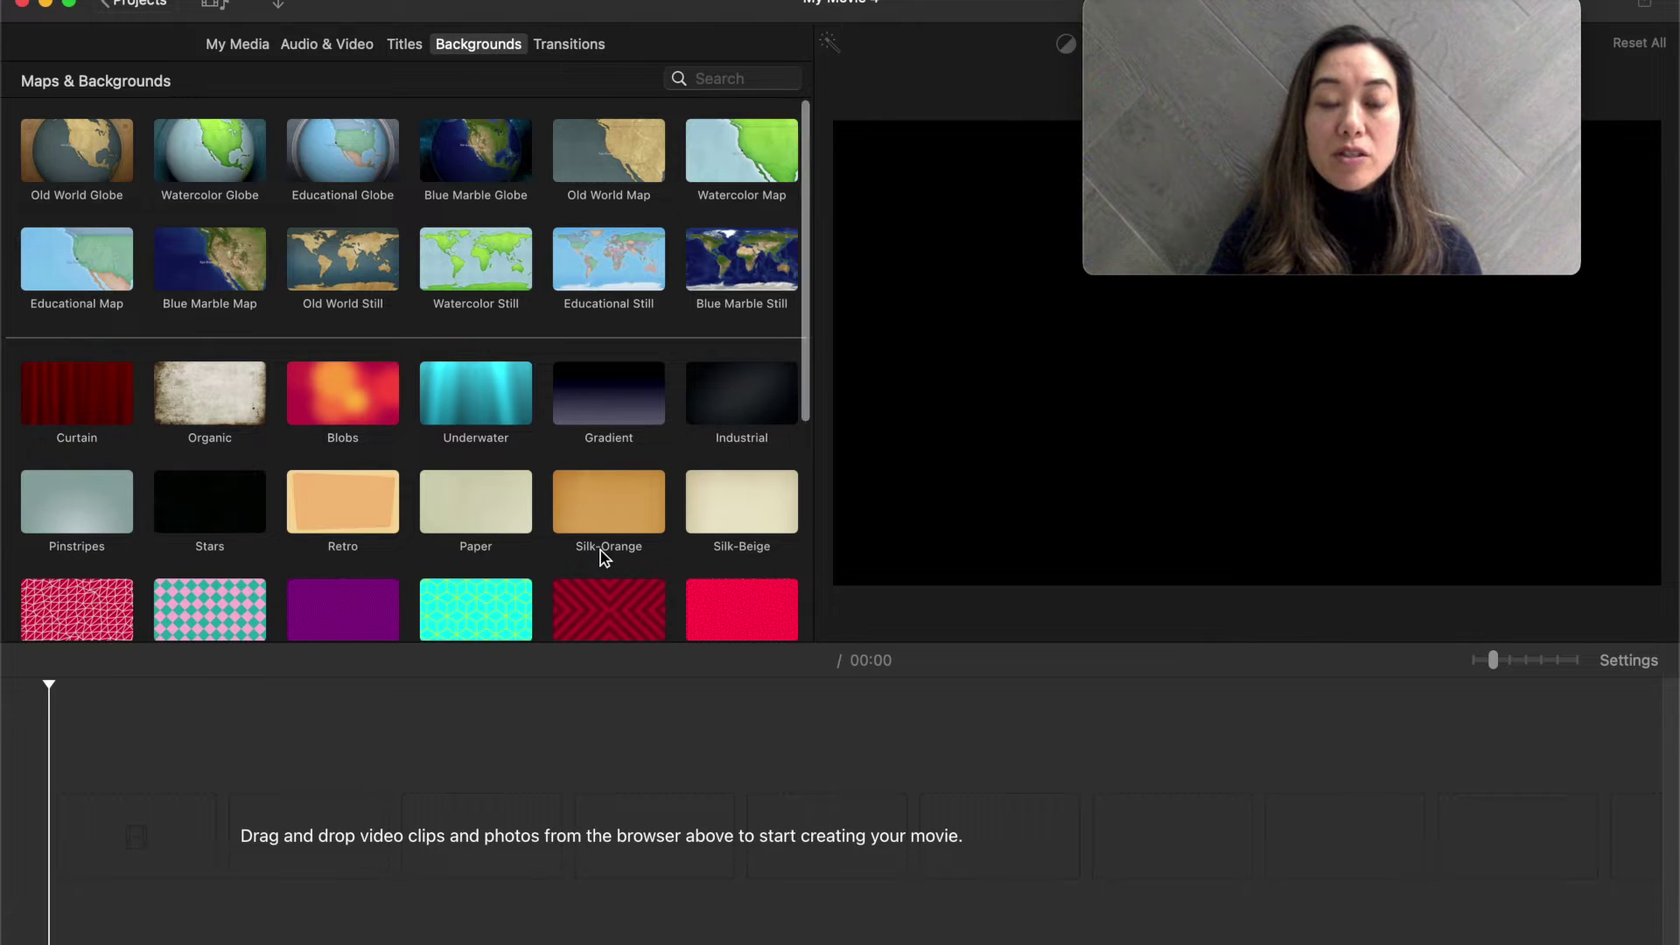
{"action": "scroll", "coordinate": [600, 549], "scroll_direction": "down", "scroll_amount": 6}
{"action": "scroll", "coordinate": [600, 549], "scroll_direction": "down", "scroll_amount": 2}
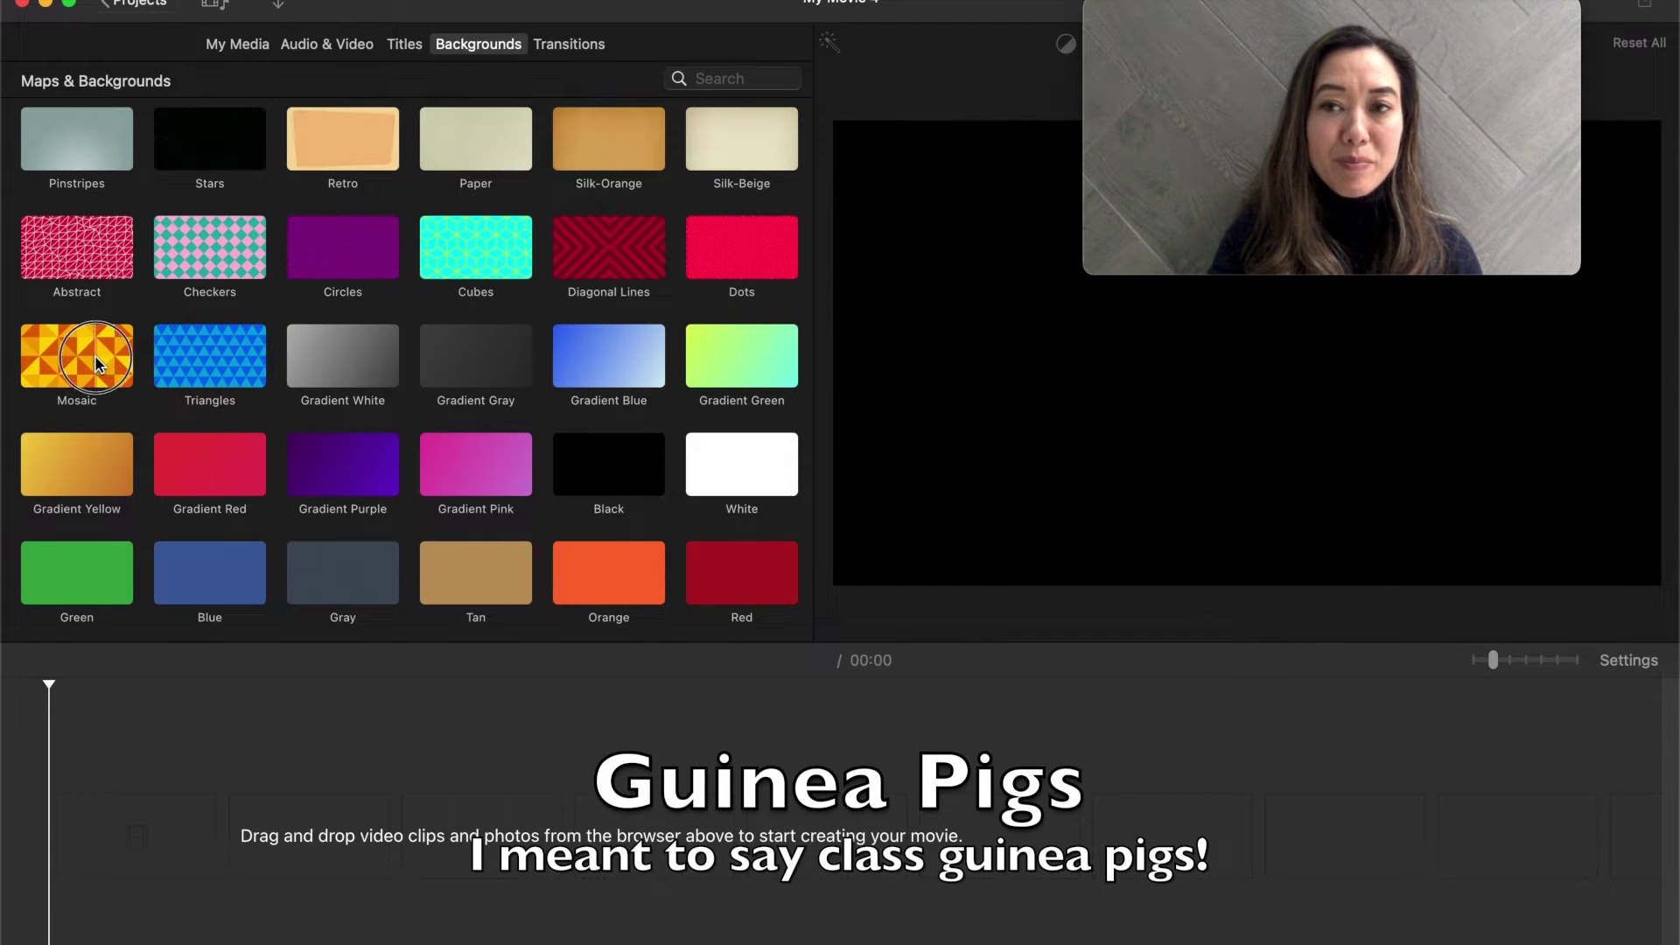
Step: Preview the Mosaic background and drag it into the timeline as a 4-second clip
{"action": "left_click", "coordinate": [94, 357]}
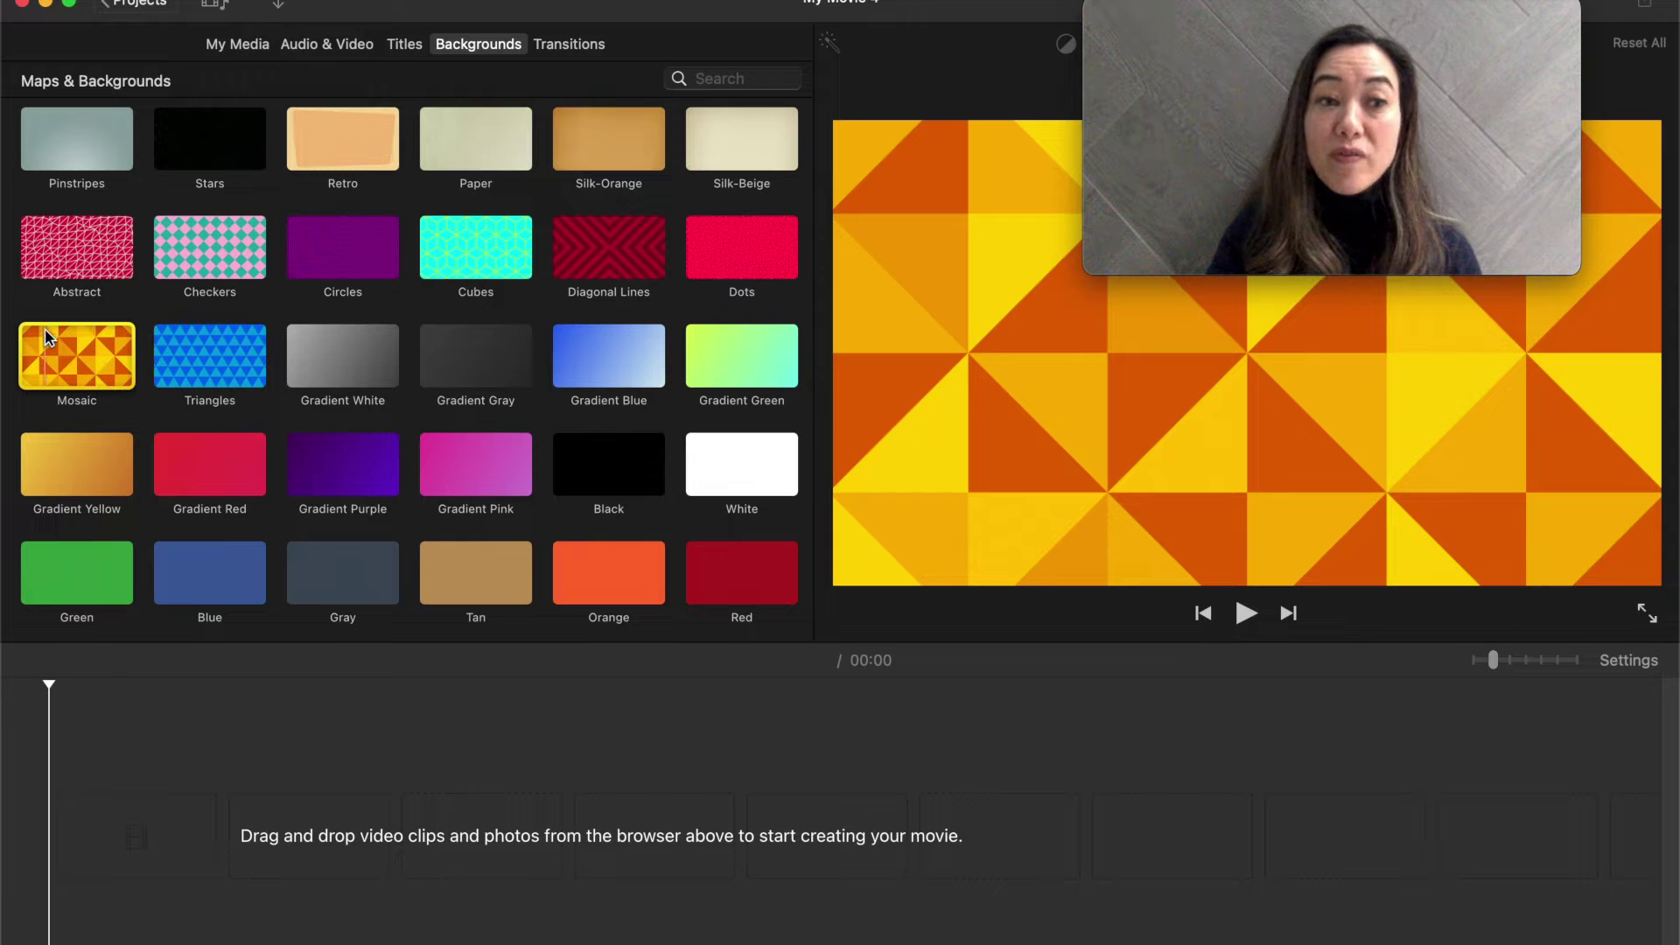
{"action": "left_click", "coordinate": [280, 605]}
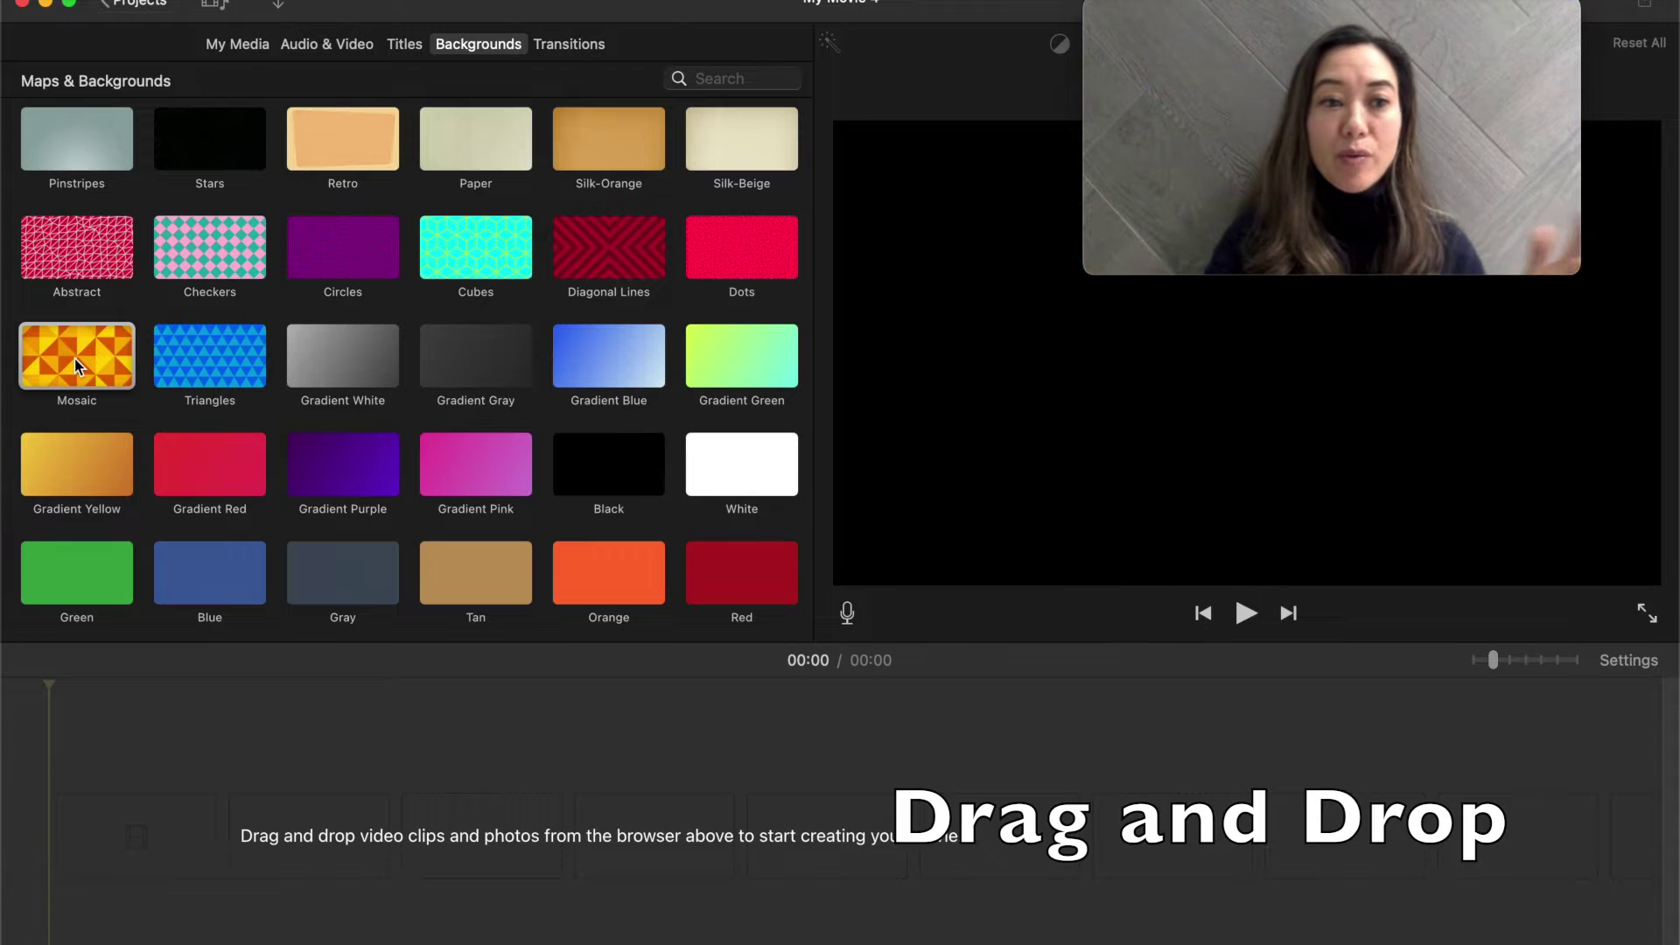
{"action": "left_click_drag", "start_coordinate": [75, 358], "coordinate": [105, 849]}
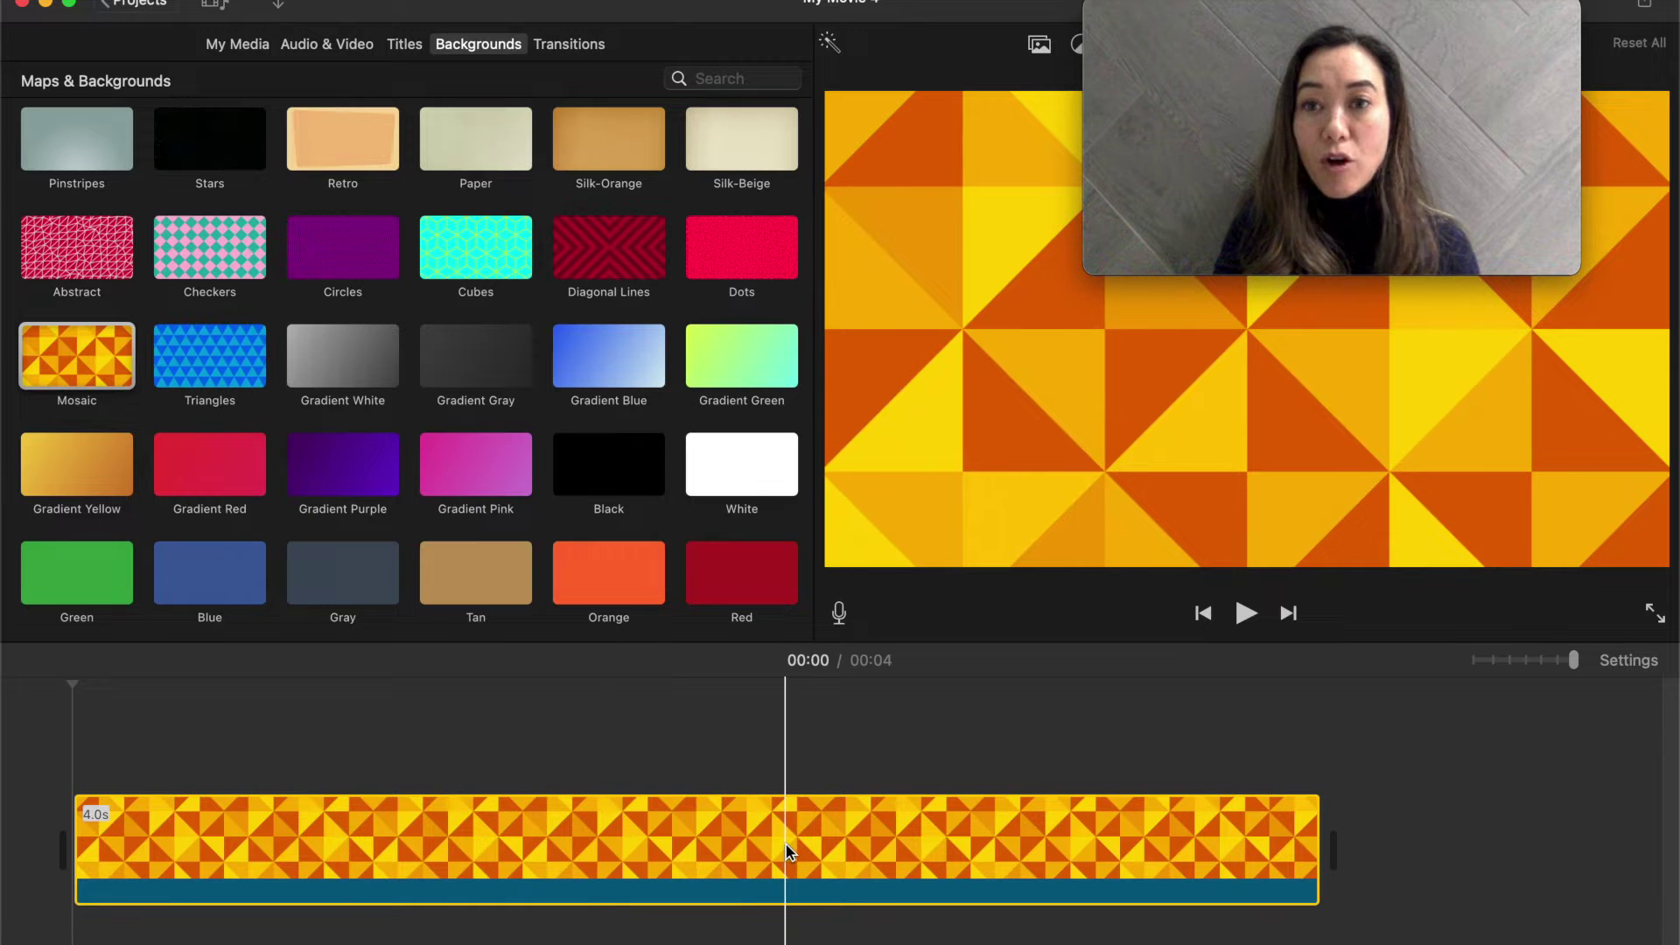
Step: Move the playhead one second into the 4-second Mosaic clip
{"action": "left_click", "coordinate": [530, 844]}
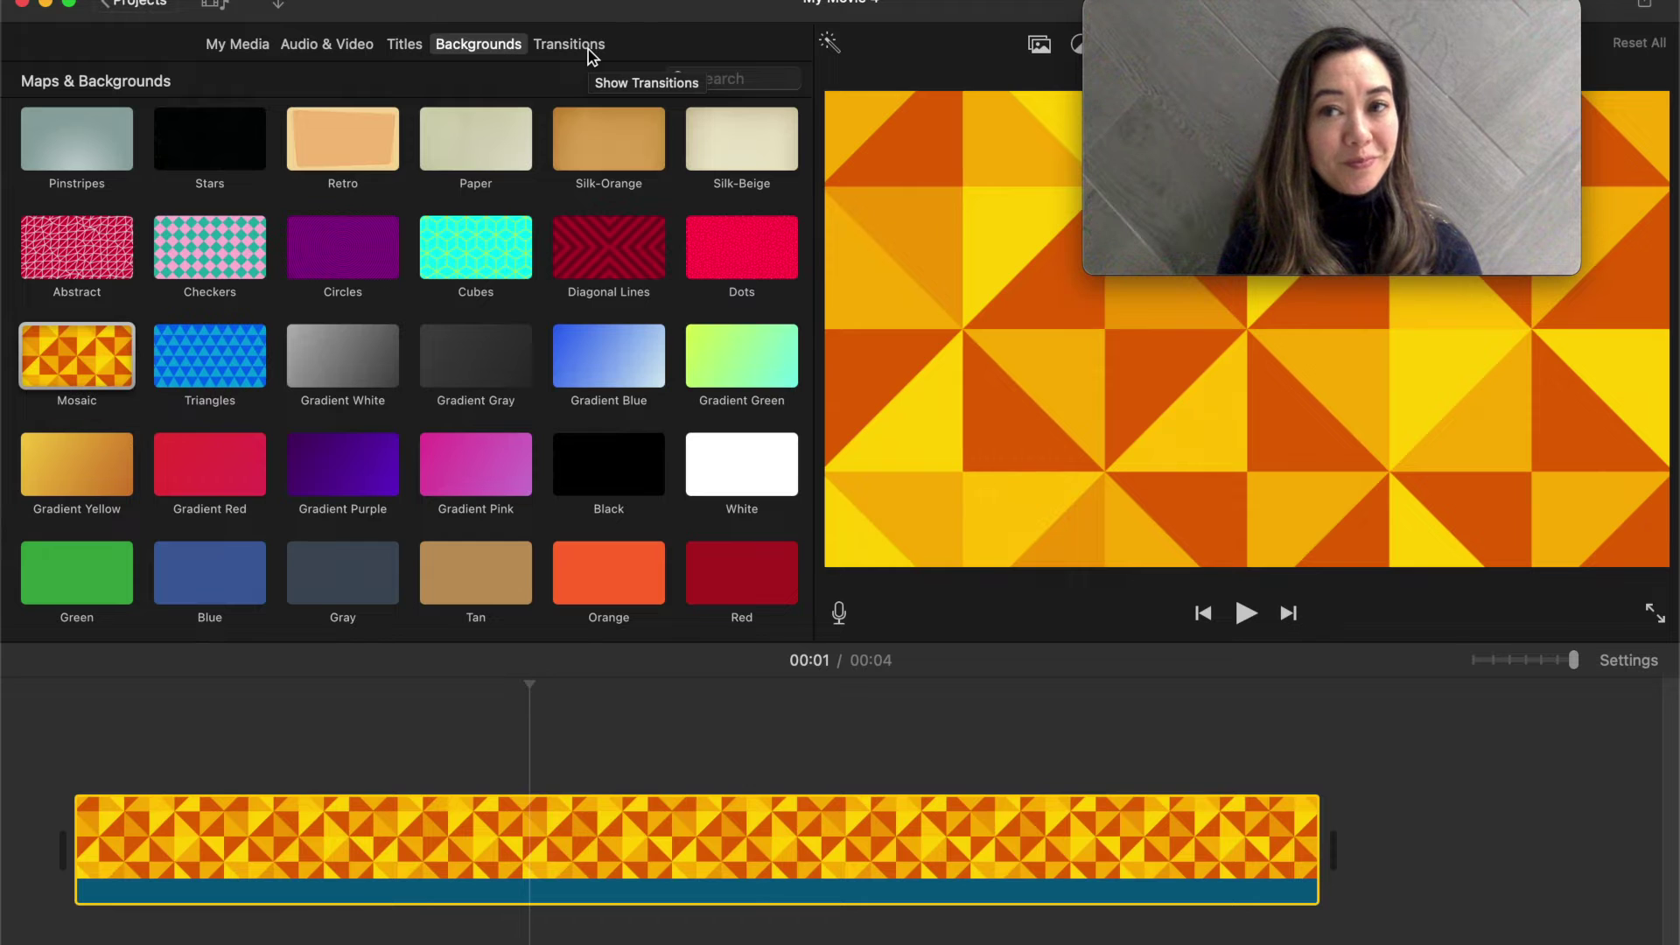
Step: Browse the Titles collection and select the Standard title style
{"action": "left_click", "coordinate": [404, 46]}
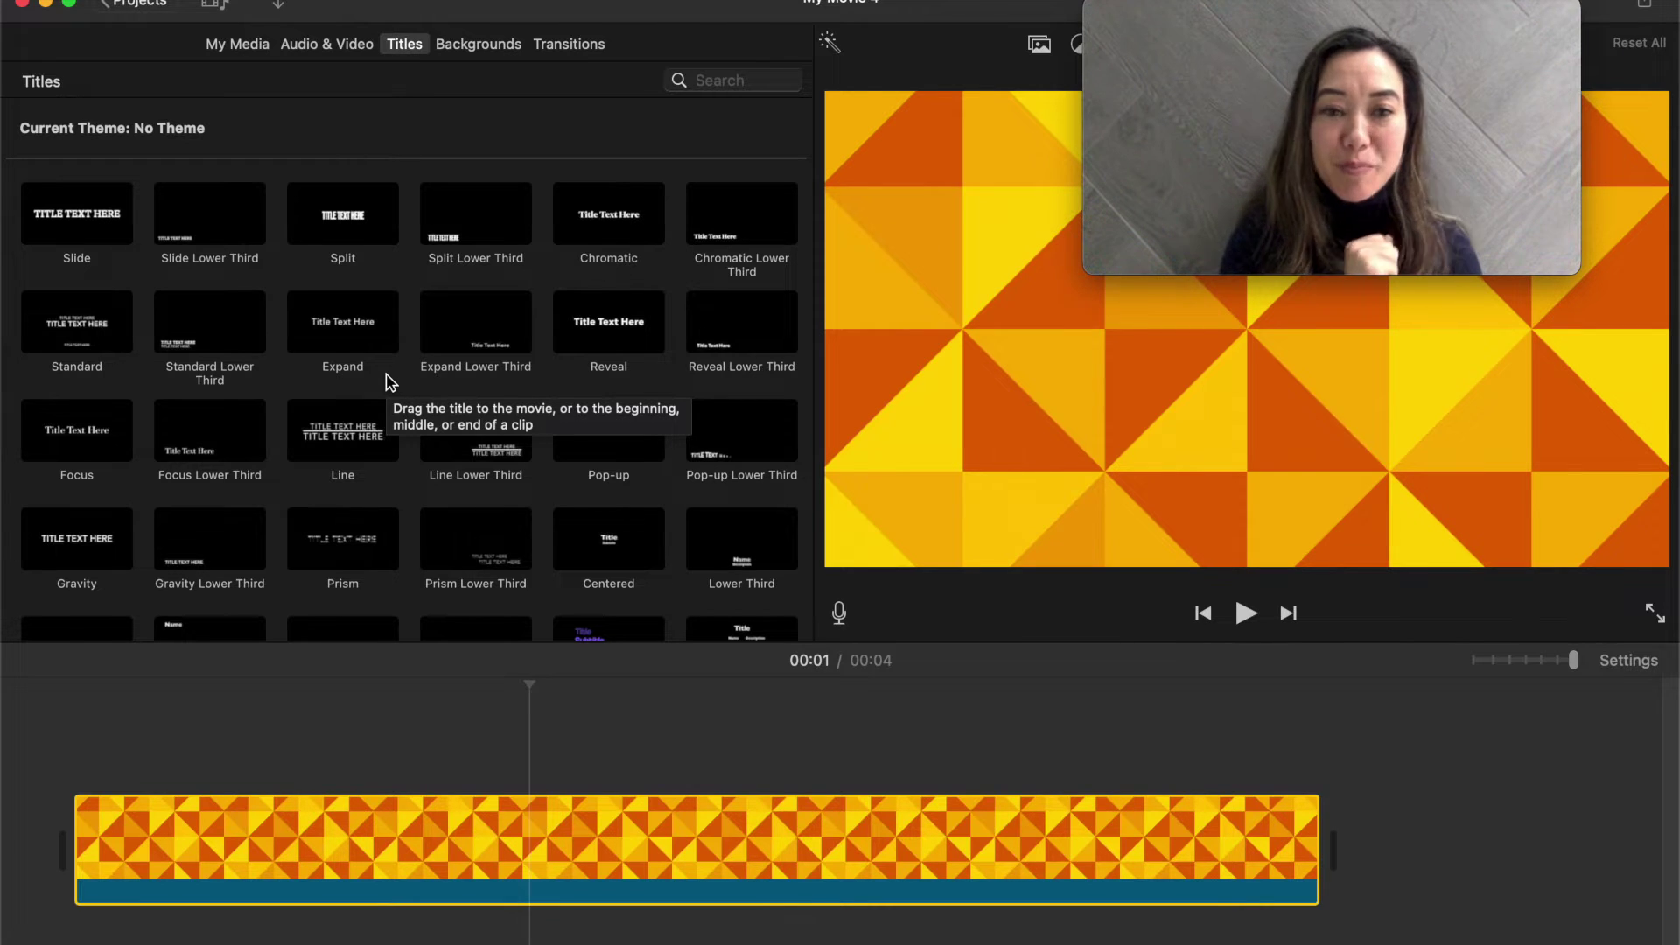
{"action": "scroll", "coordinate": [429, 557], "scroll_direction": "down", "scroll_amount": 4}
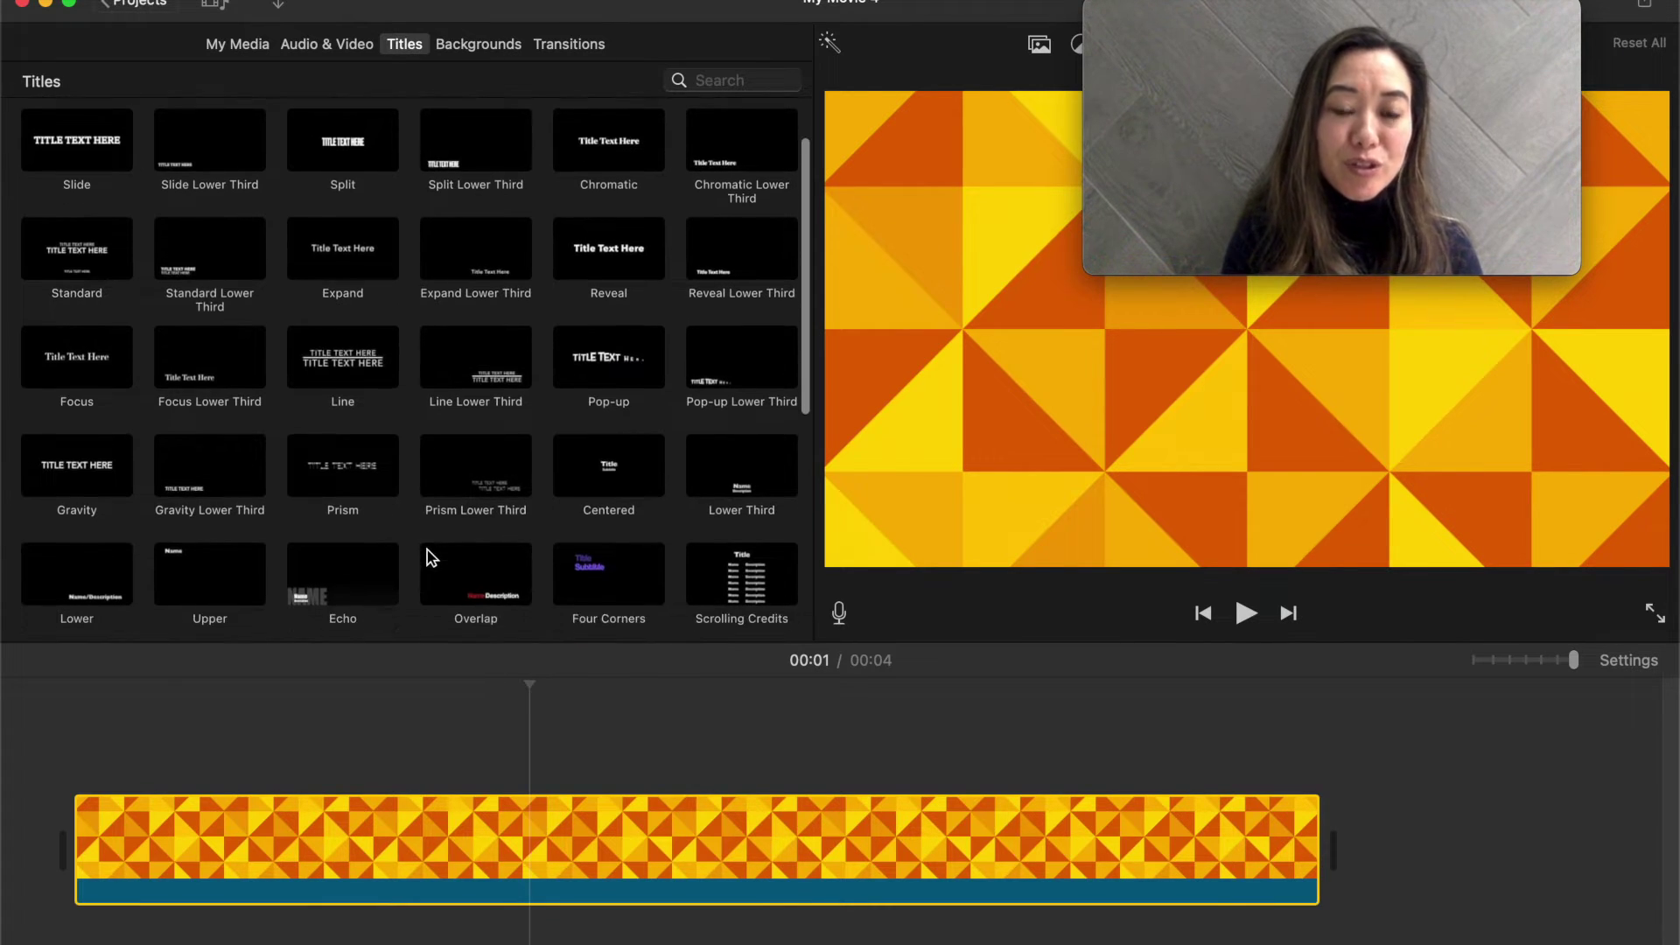
{"action": "scroll", "coordinate": [427, 550], "scroll_direction": "down", "scroll_amount": 5}
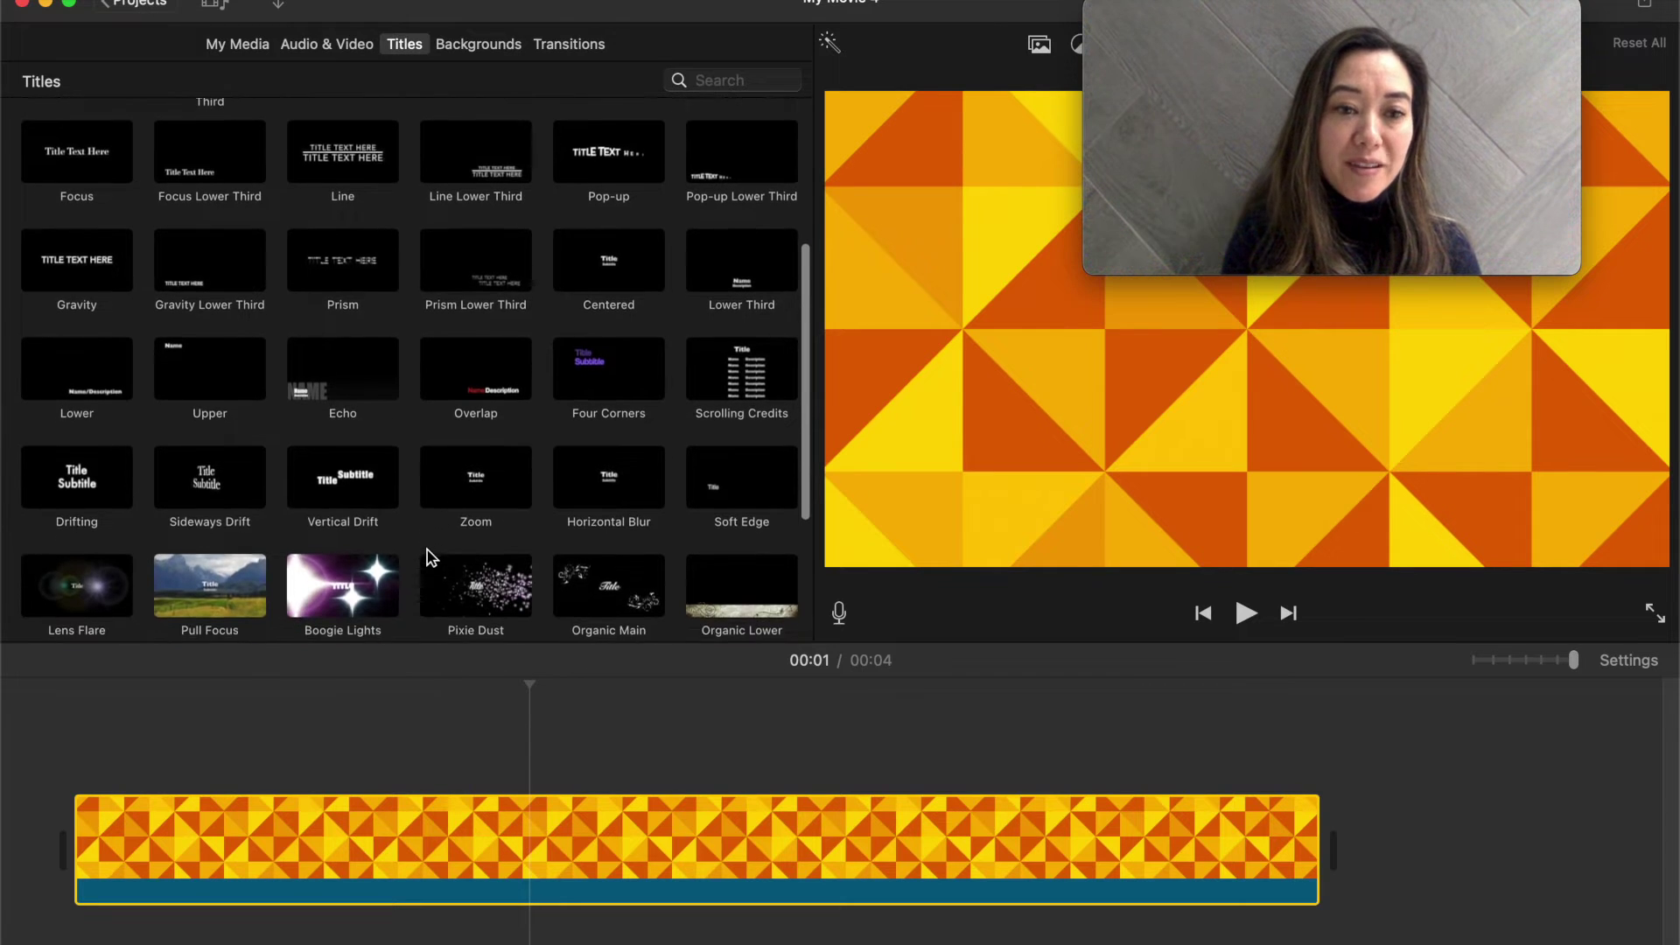
{"action": "scroll", "coordinate": [427, 549], "scroll_direction": "down", "scroll_amount": 4}
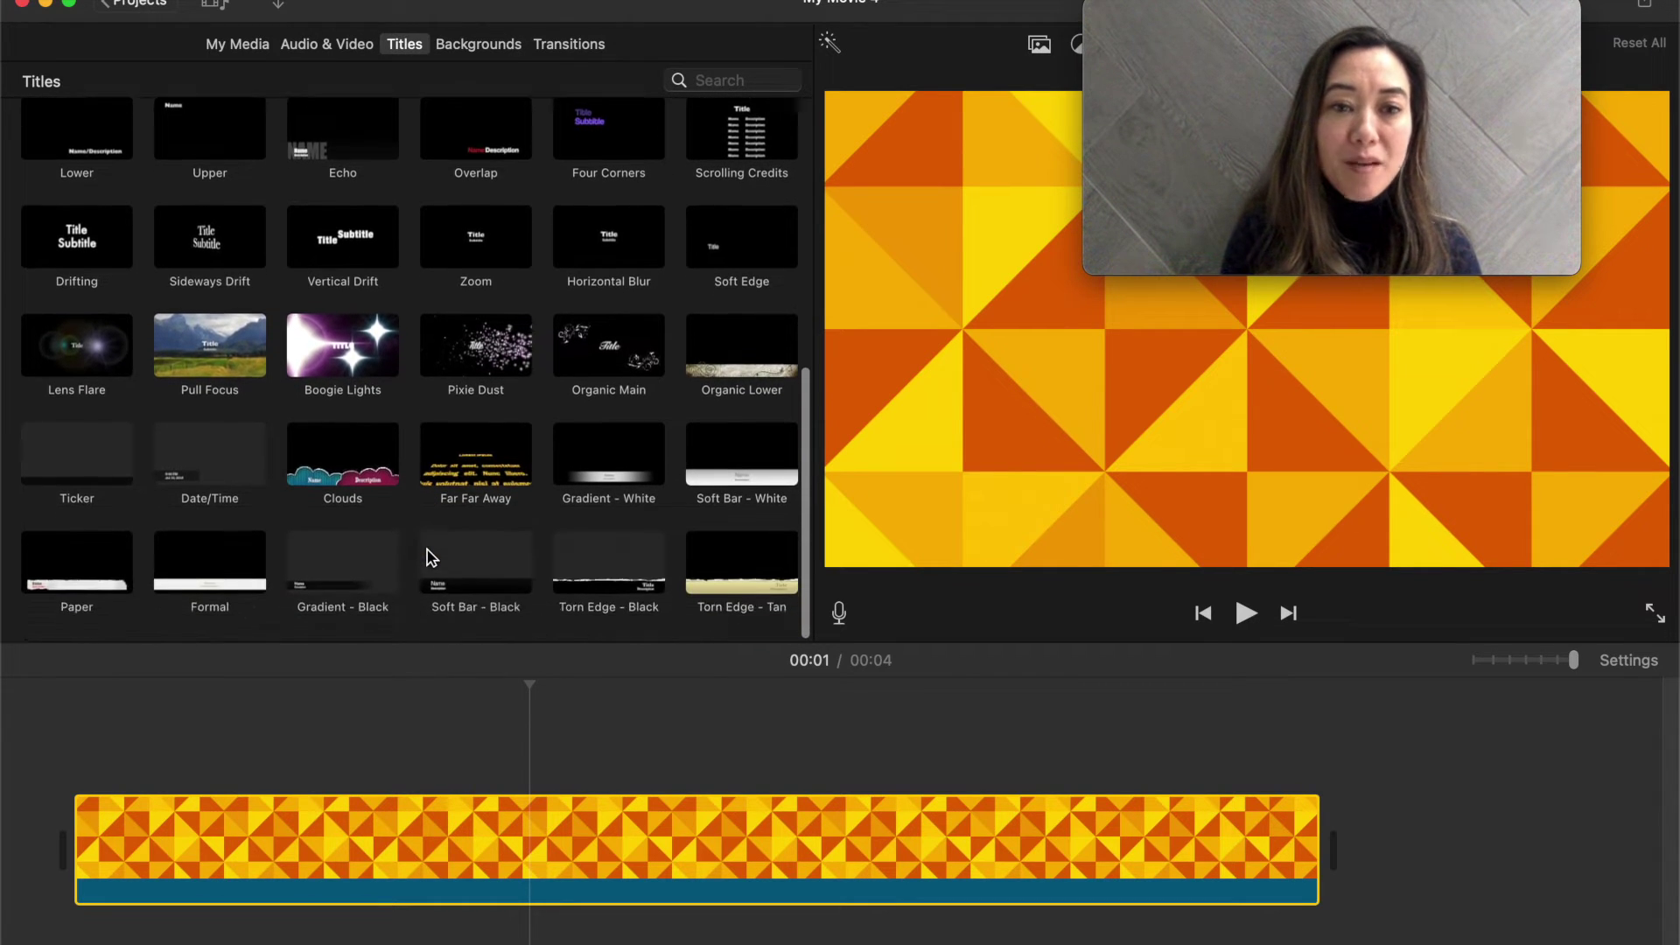
{"action": "scroll", "coordinate": [427, 550], "scroll_direction": "up", "scroll_amount": 10}
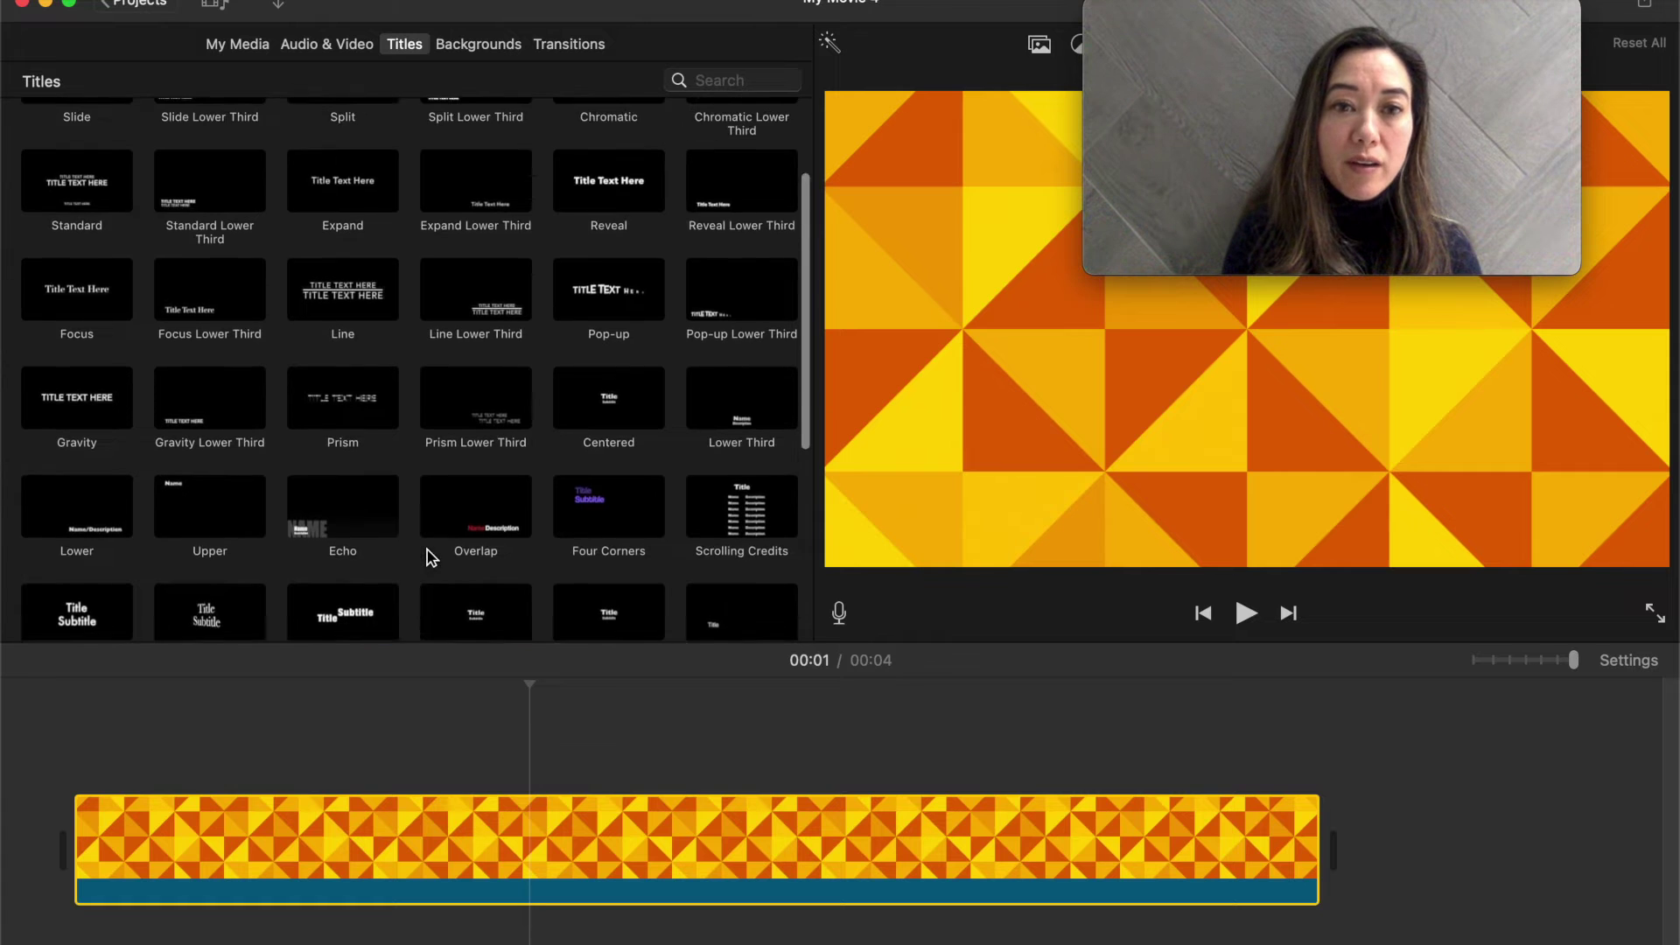
{"action": "scroll", "coordinate": [427, 549], "scroll_direction": "up", "scroll_amount": 2}
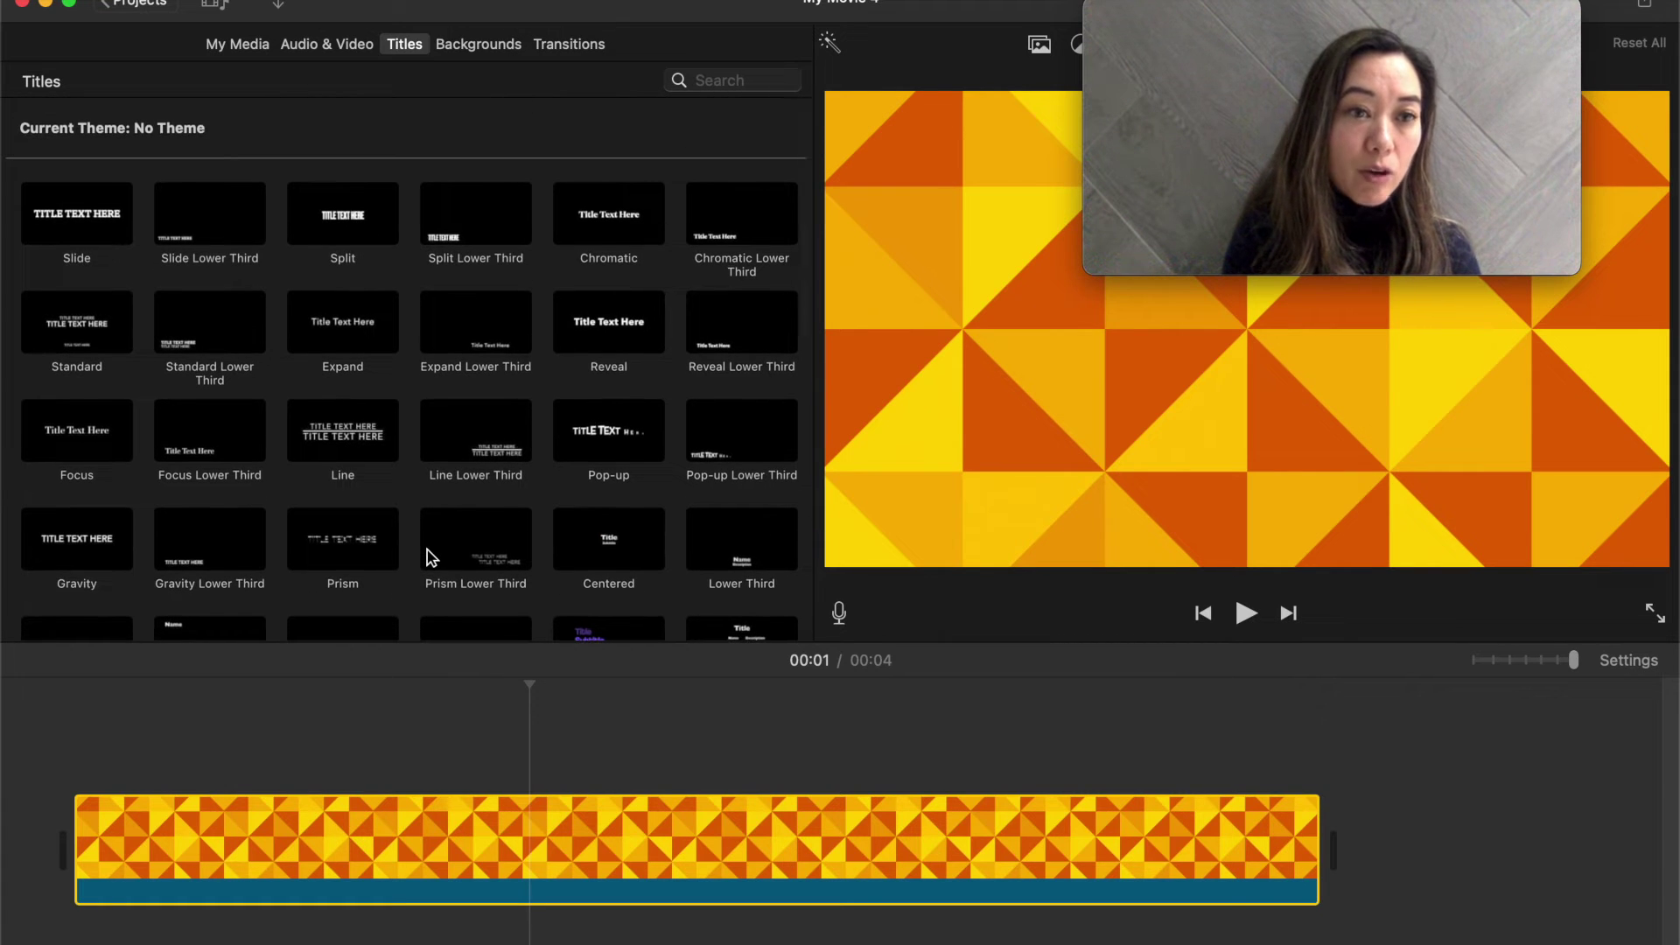
{"action": "left_click", "coordinate": [98, 337]}
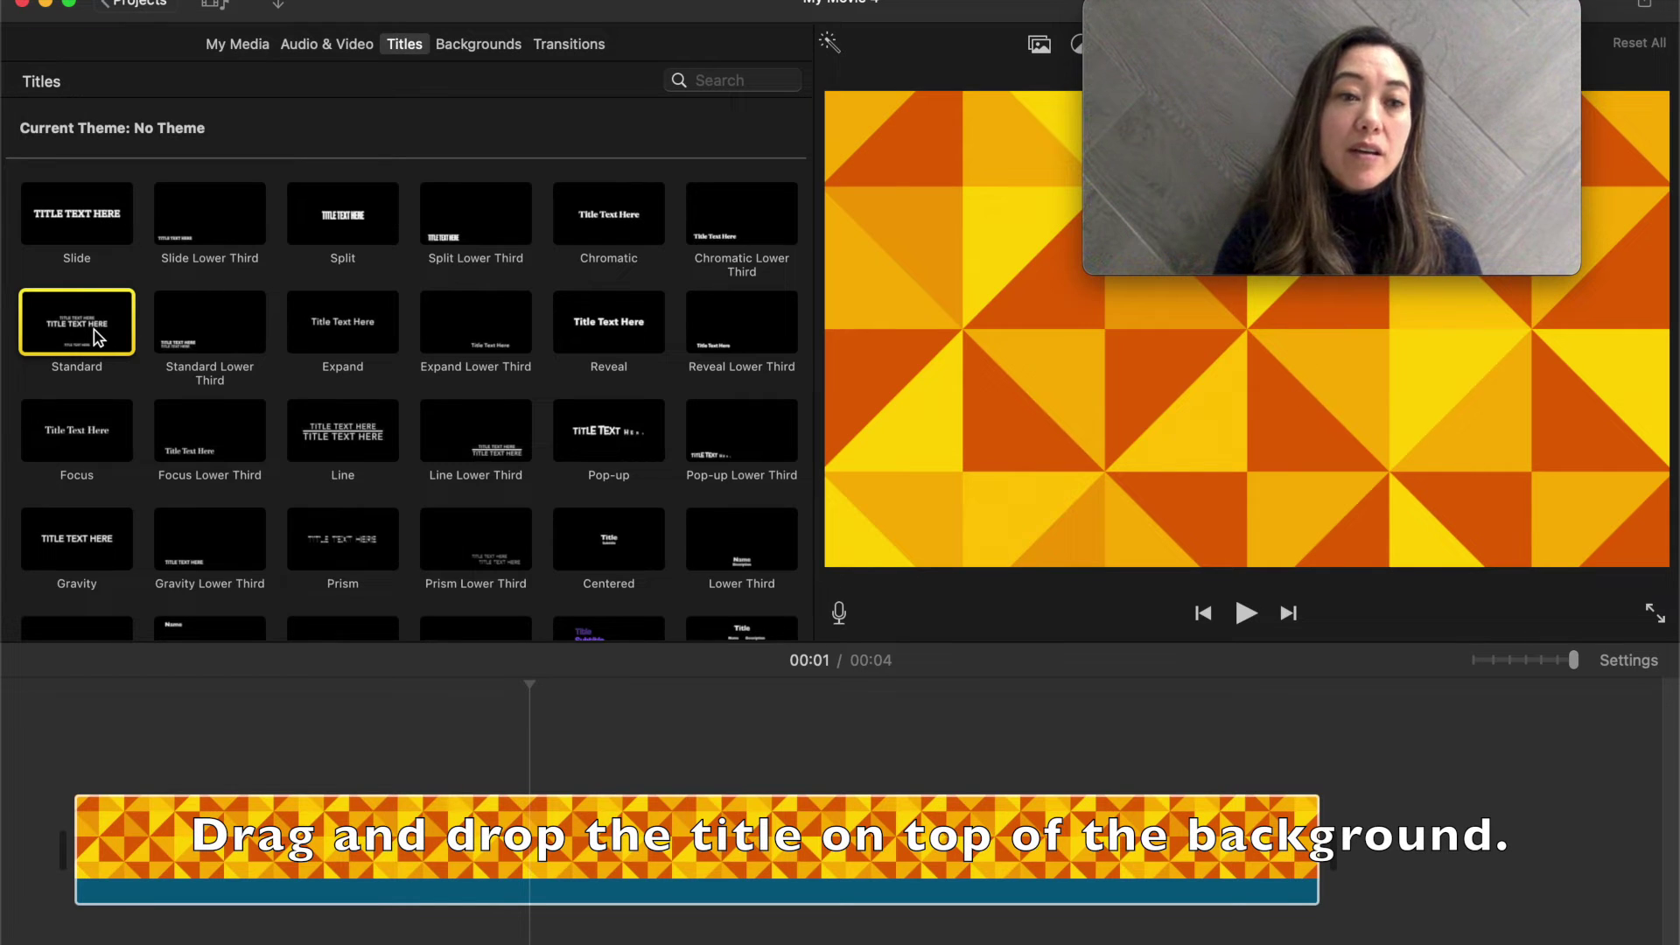
Step: Place a 4-second Standard title over the Mosaic clip, showing 'Title Text Here' placeholders
{"action": "left_click_drag", "start_coordinate": [97, 337], "coordinate": [80, 735]}
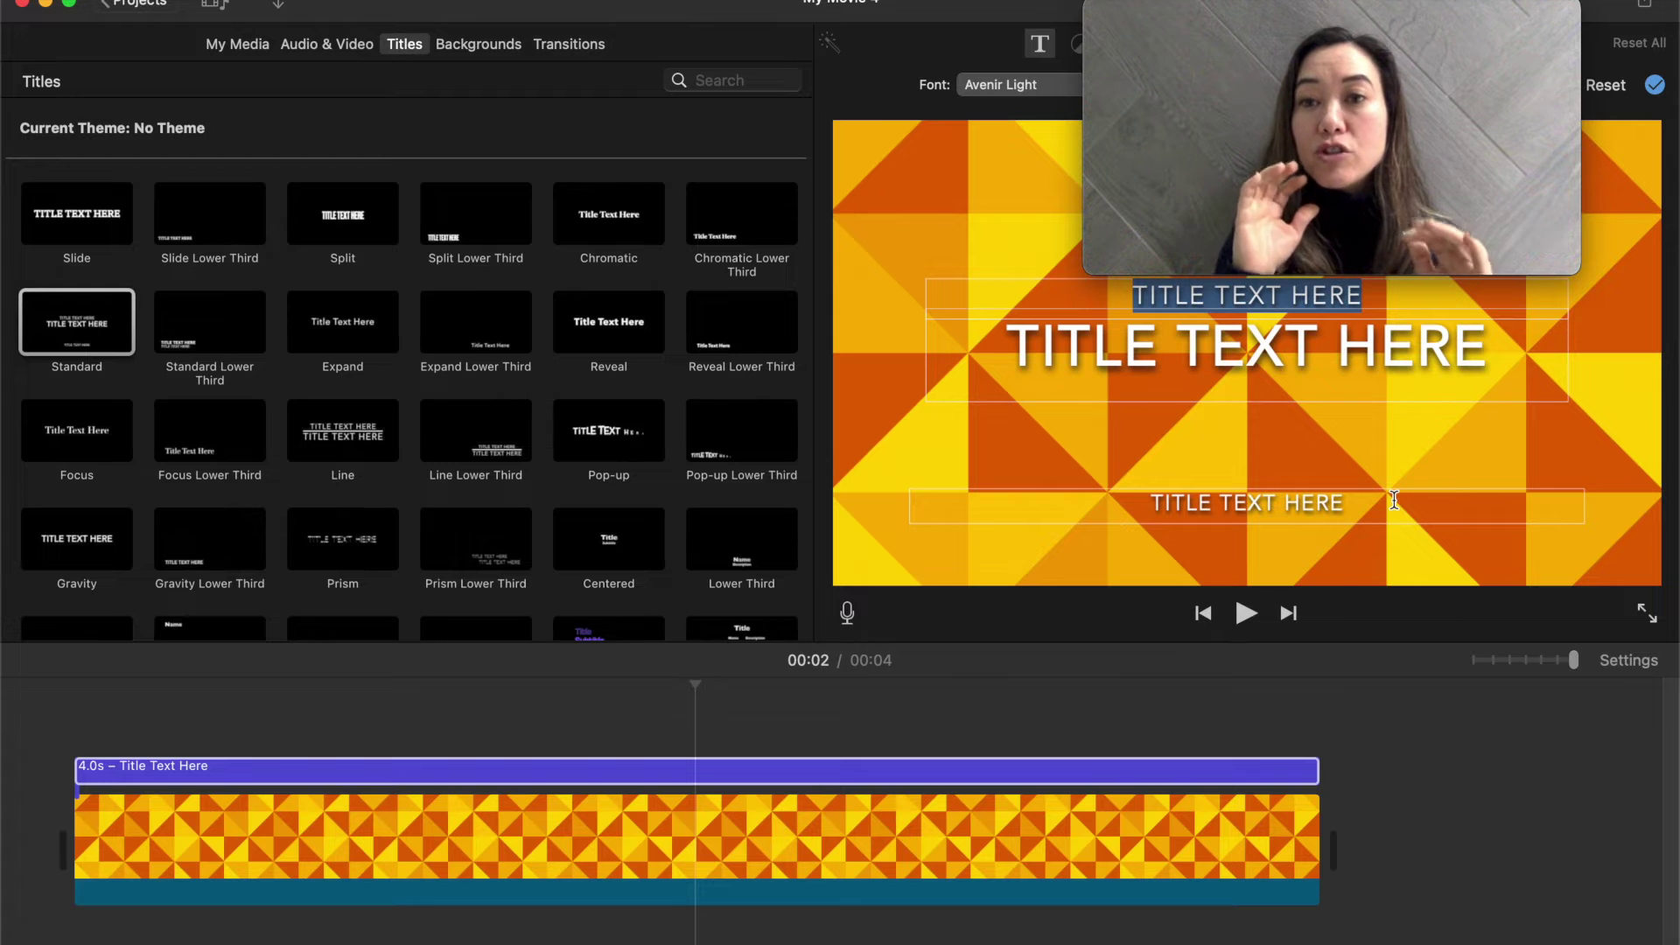
{"action": "mouse_move", "coordinate": [1485, 77]}
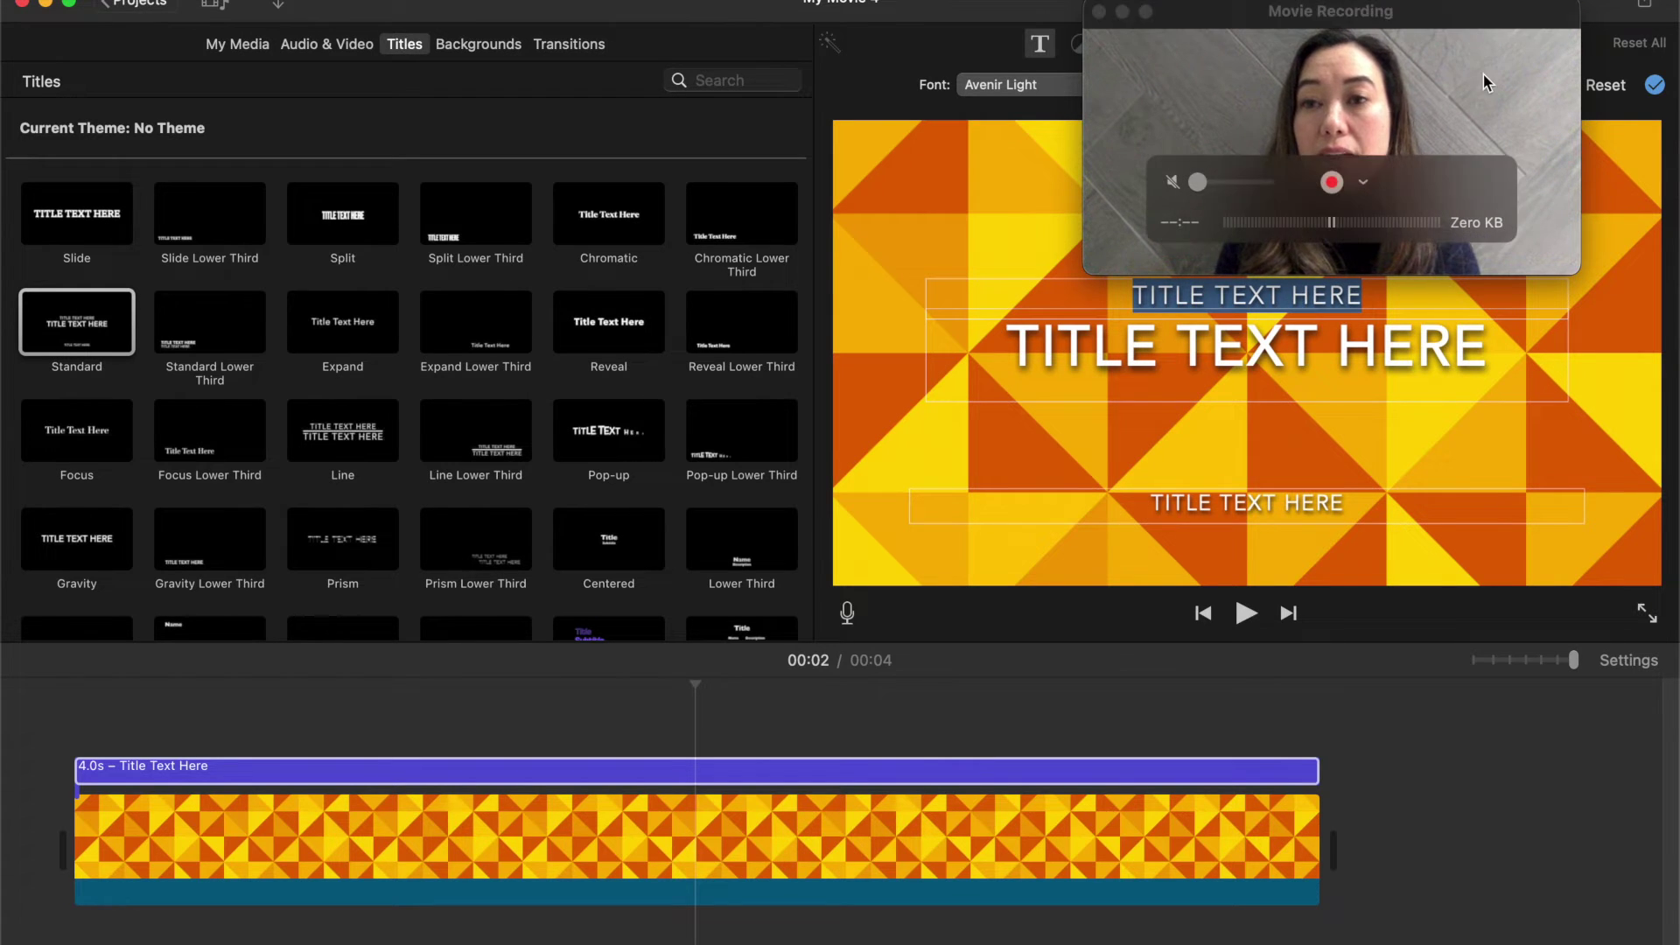
{"action": "left_click_drag", "start_coordinate": [1459, 24], "coordinate": [468, 27]}
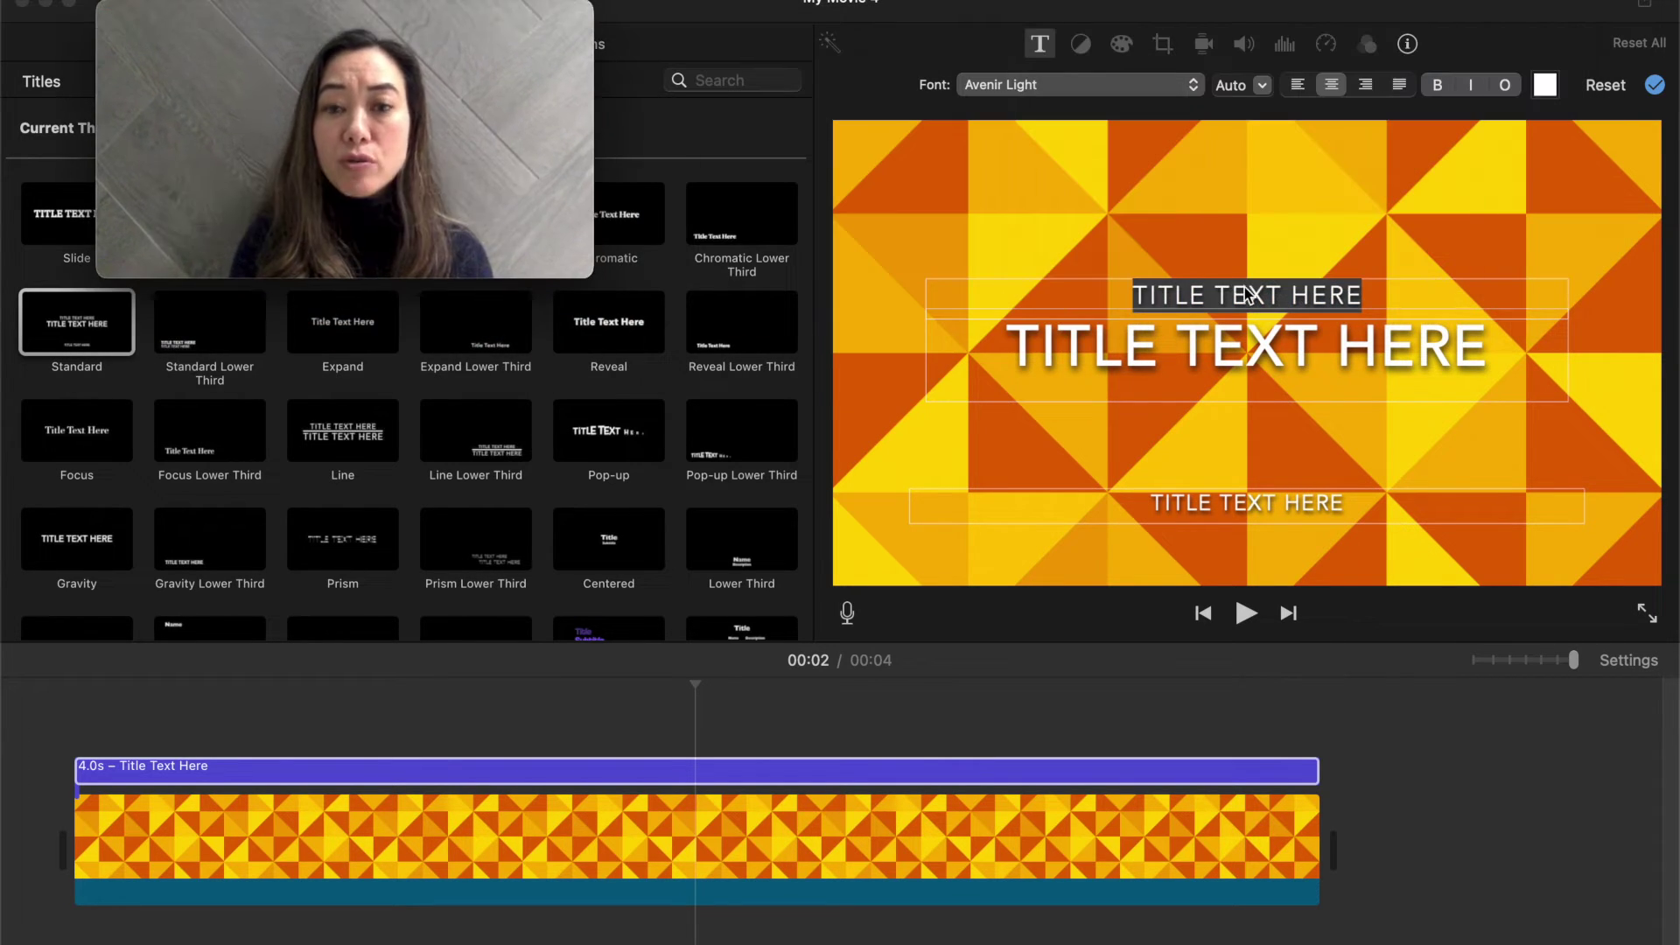
{"action": "left_click", "coordinate": [809, 770]}
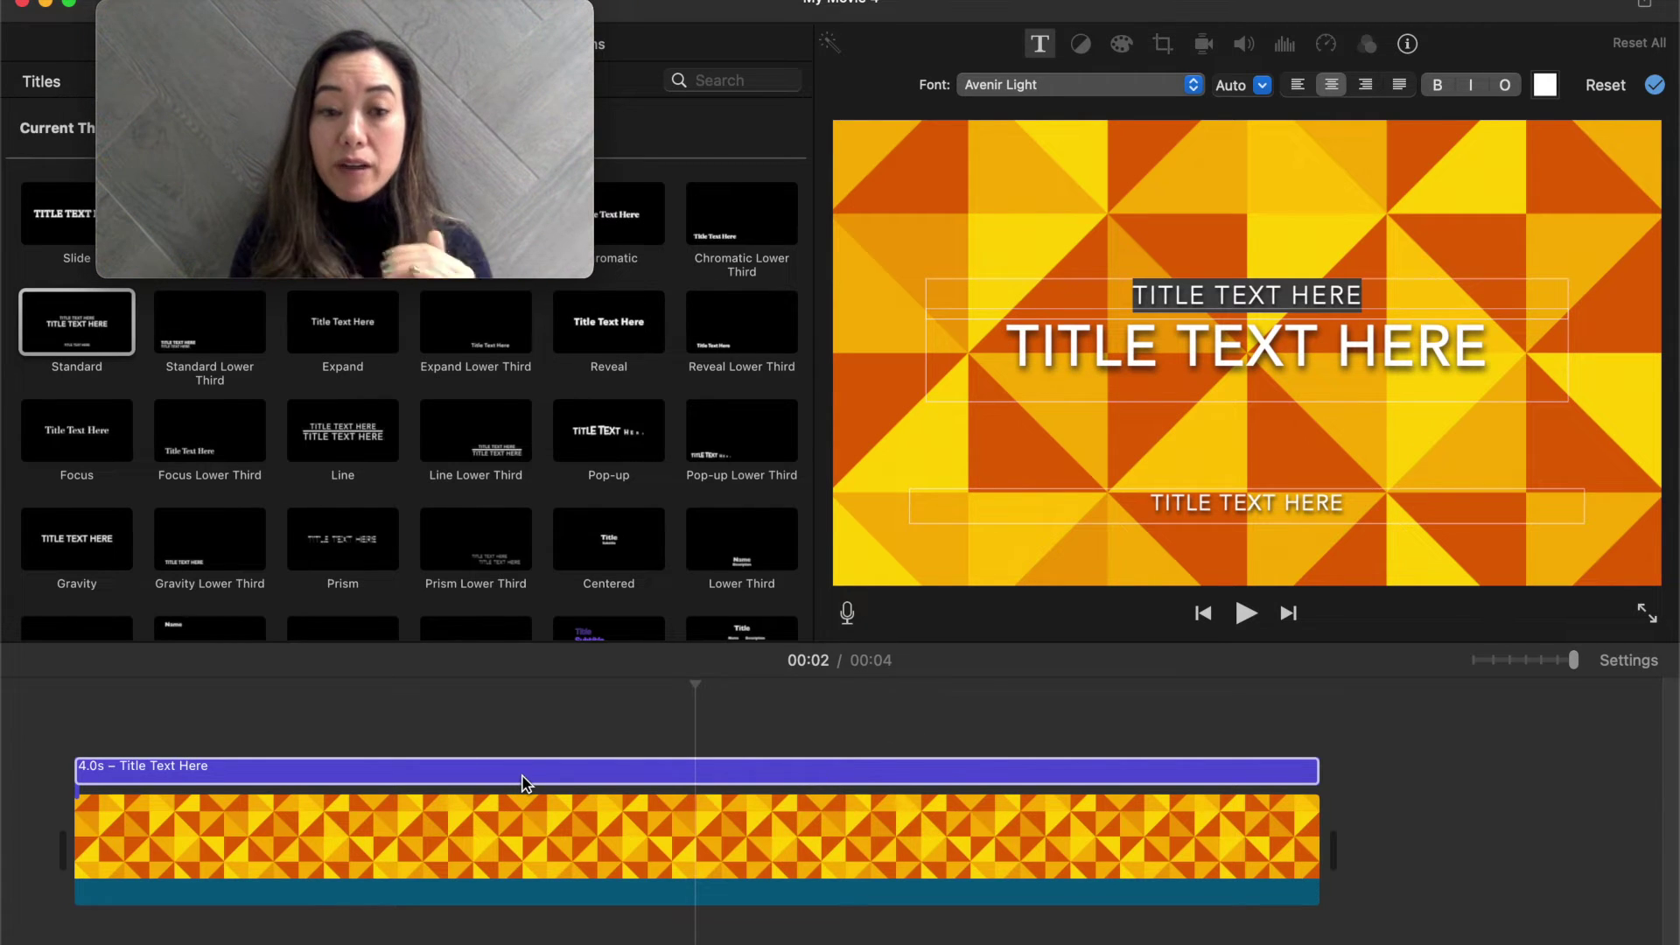
Step: Change the title's small top line to 'OUR GREAT MOVIE'
{"action": "double_click", "coordinate": [1283, 298]}
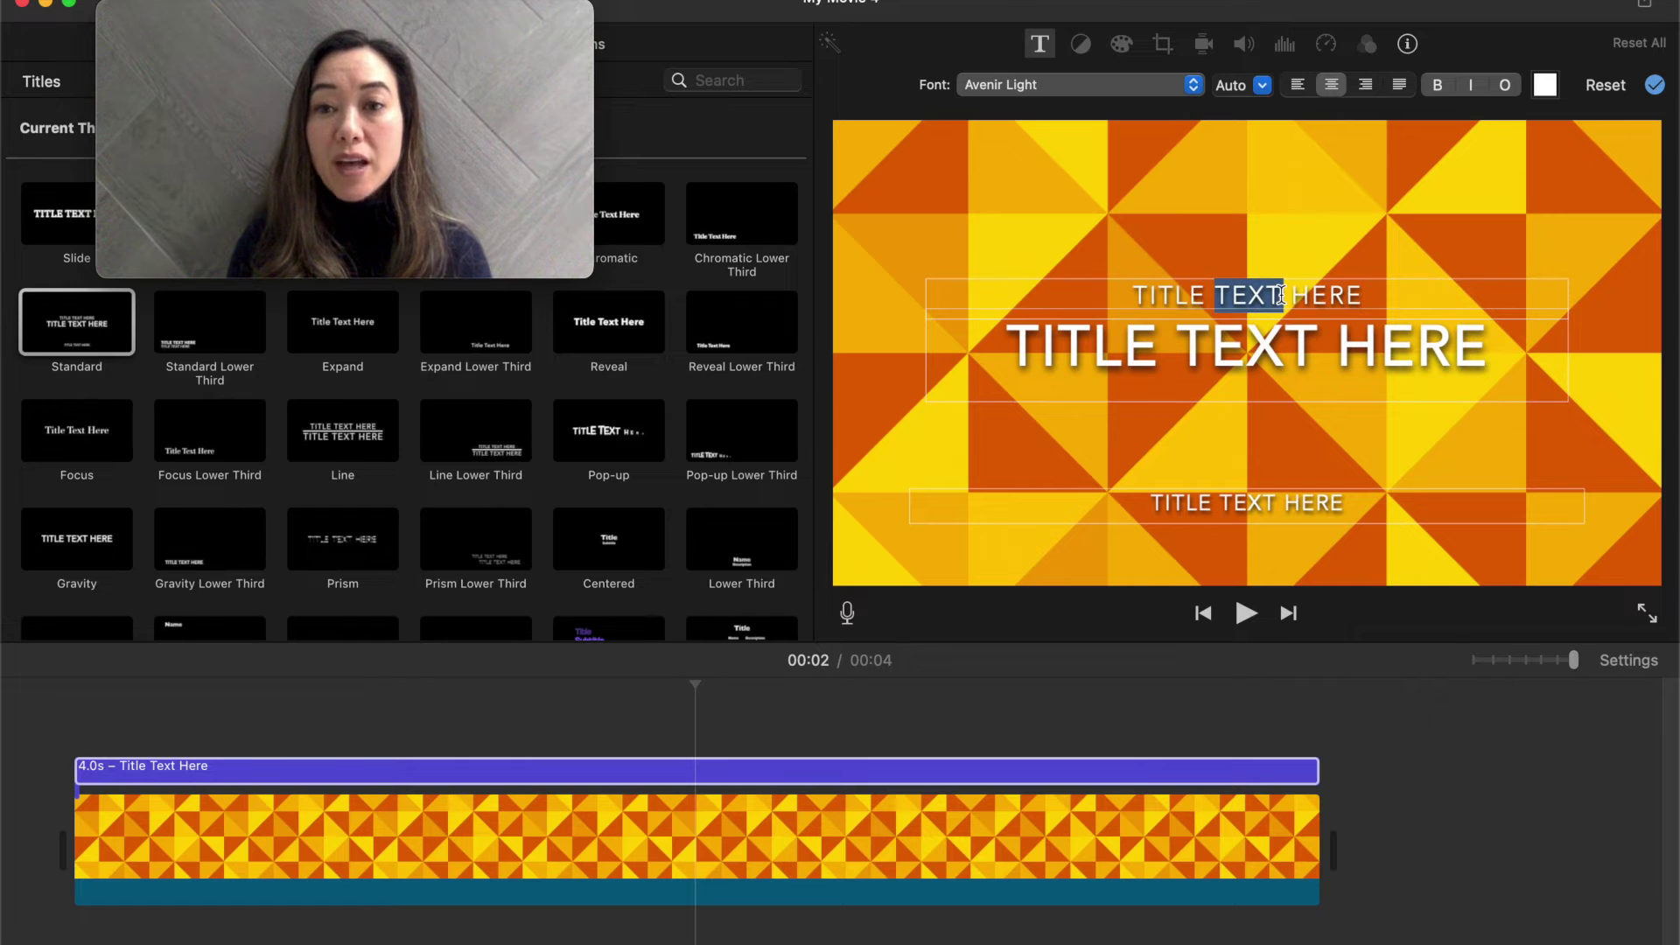
{"action": "triple_click", "coordinate": [1284, 297]}
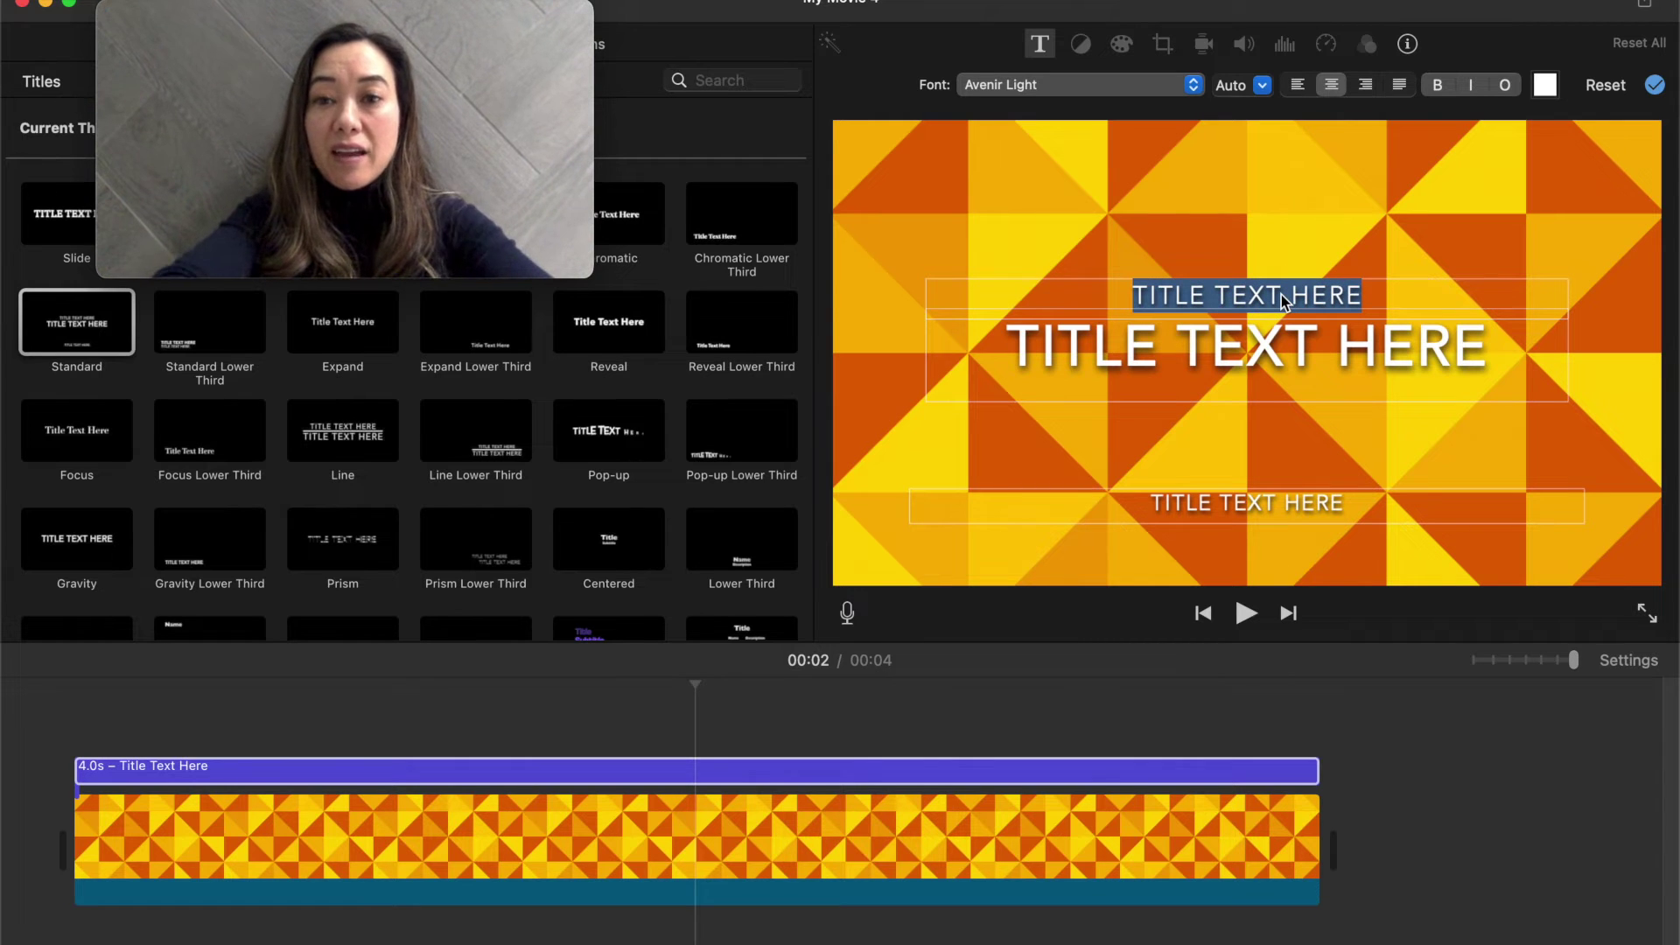
{"action": "type", "text": "OUR GREAT MOVIE"}
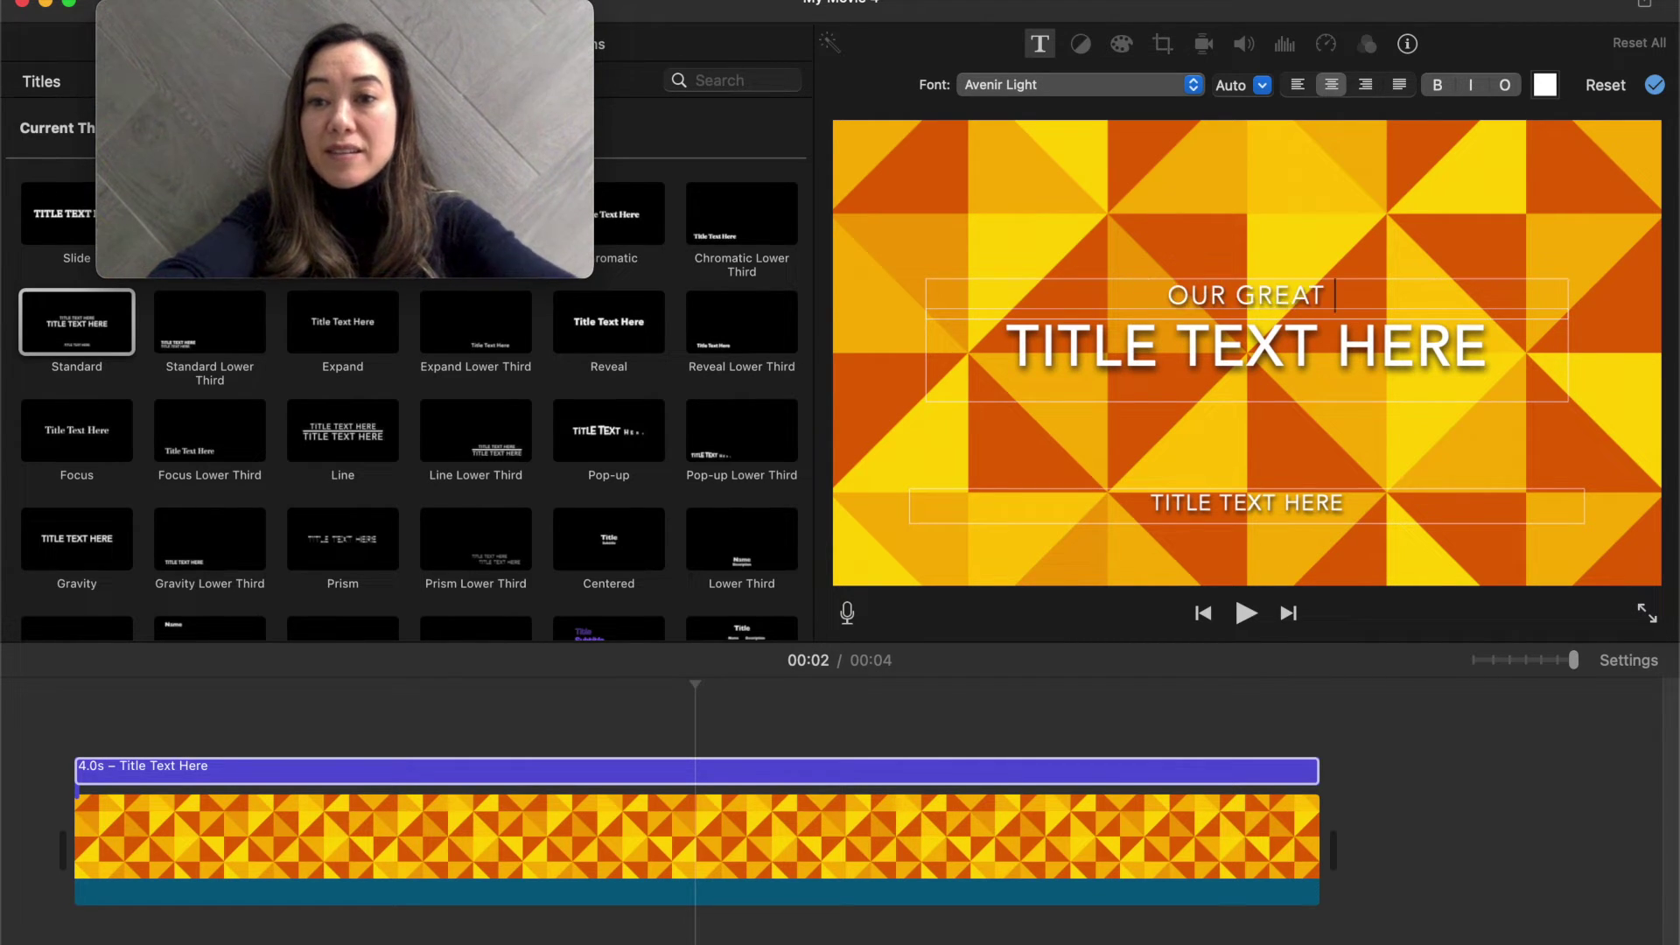
Step: Select the entire main title line for editing
{"action": "double_click", "coordinate": [1287, 340]}
{"action": "left_click", "coordinate": [1287, 340]}
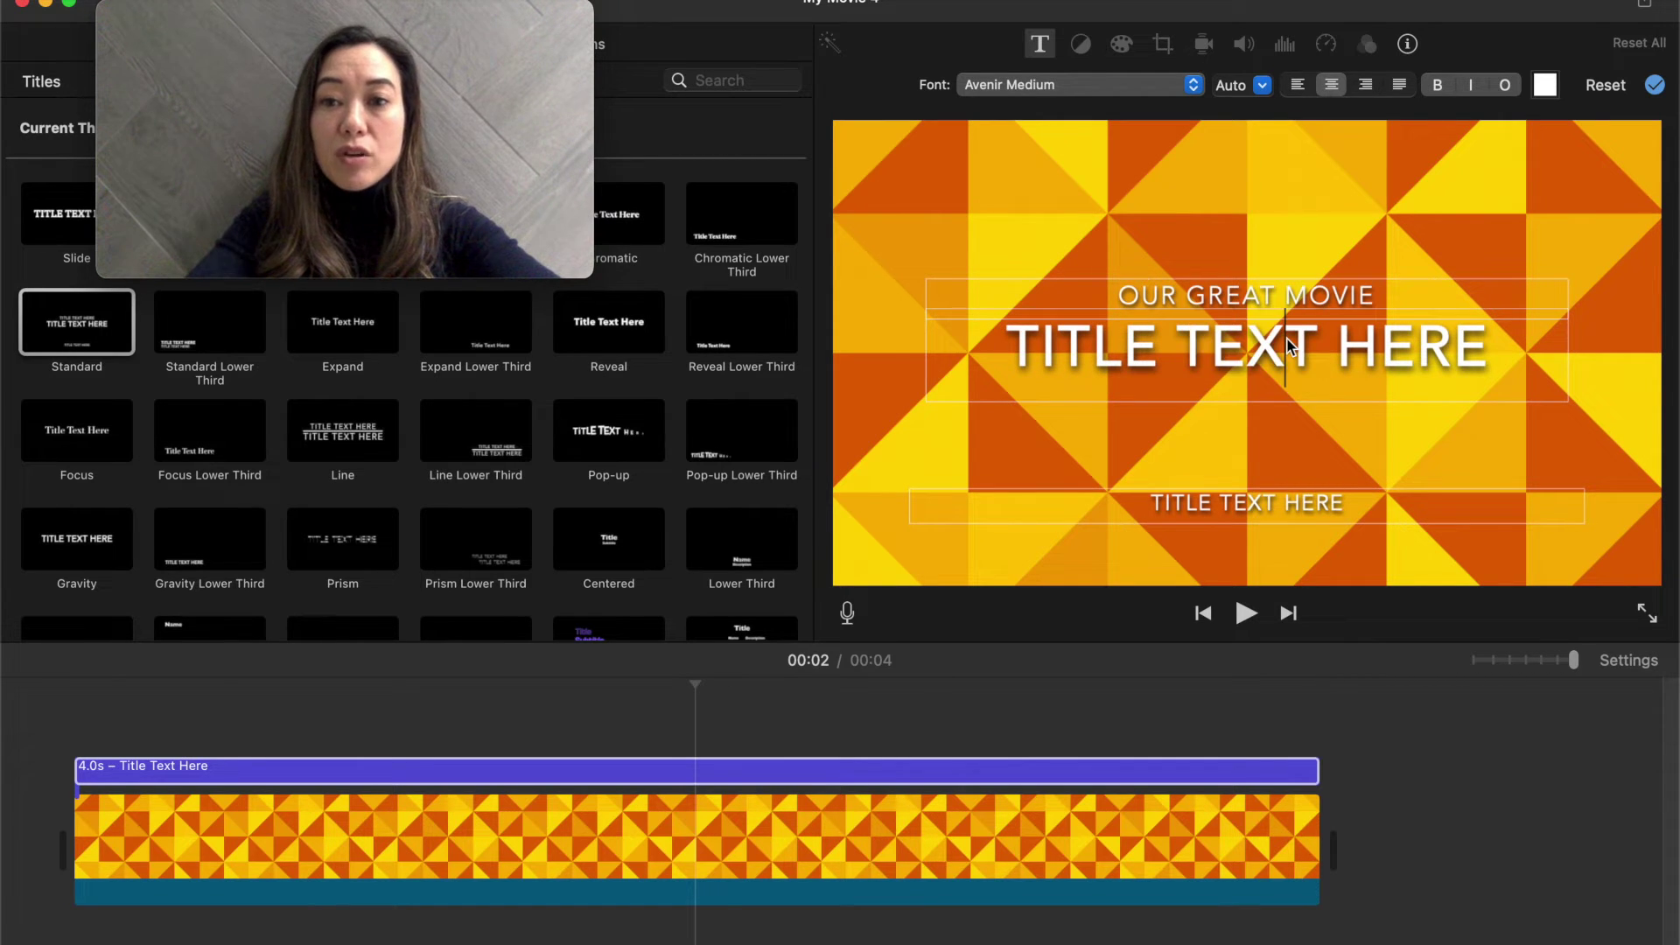
{"action": "double_click", "coordinate": [1286, 339]}
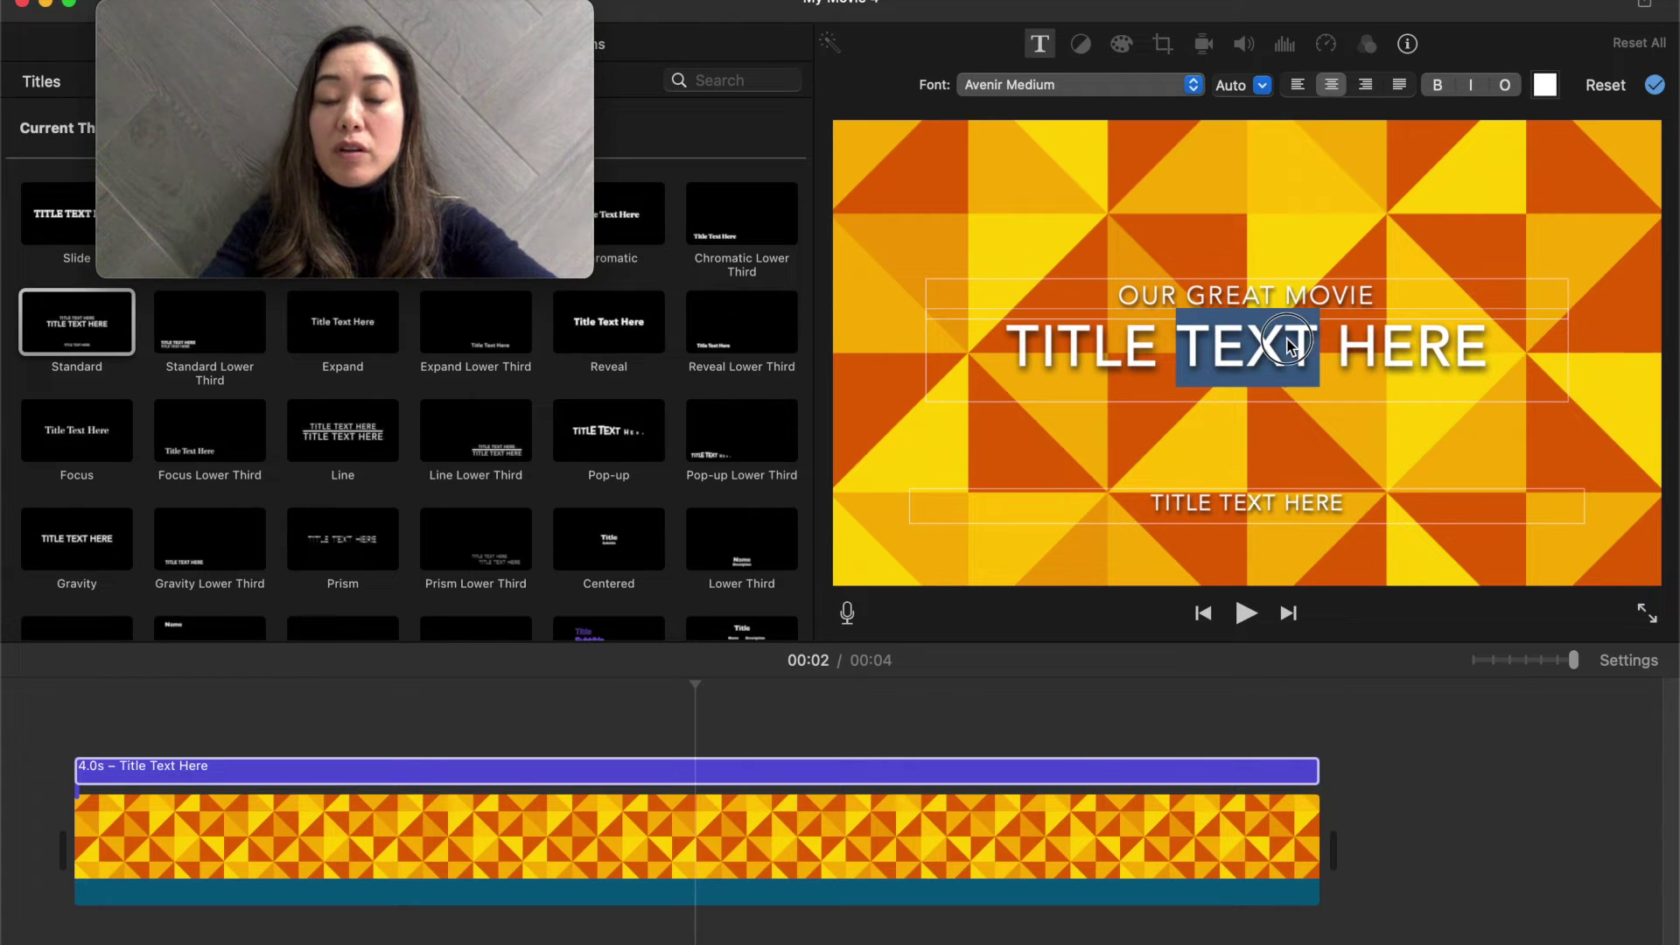
{"action": "left_click", "coordinate": [1287, 344]}
{"action": "triple_click", "coordinate": [1287, 344]}
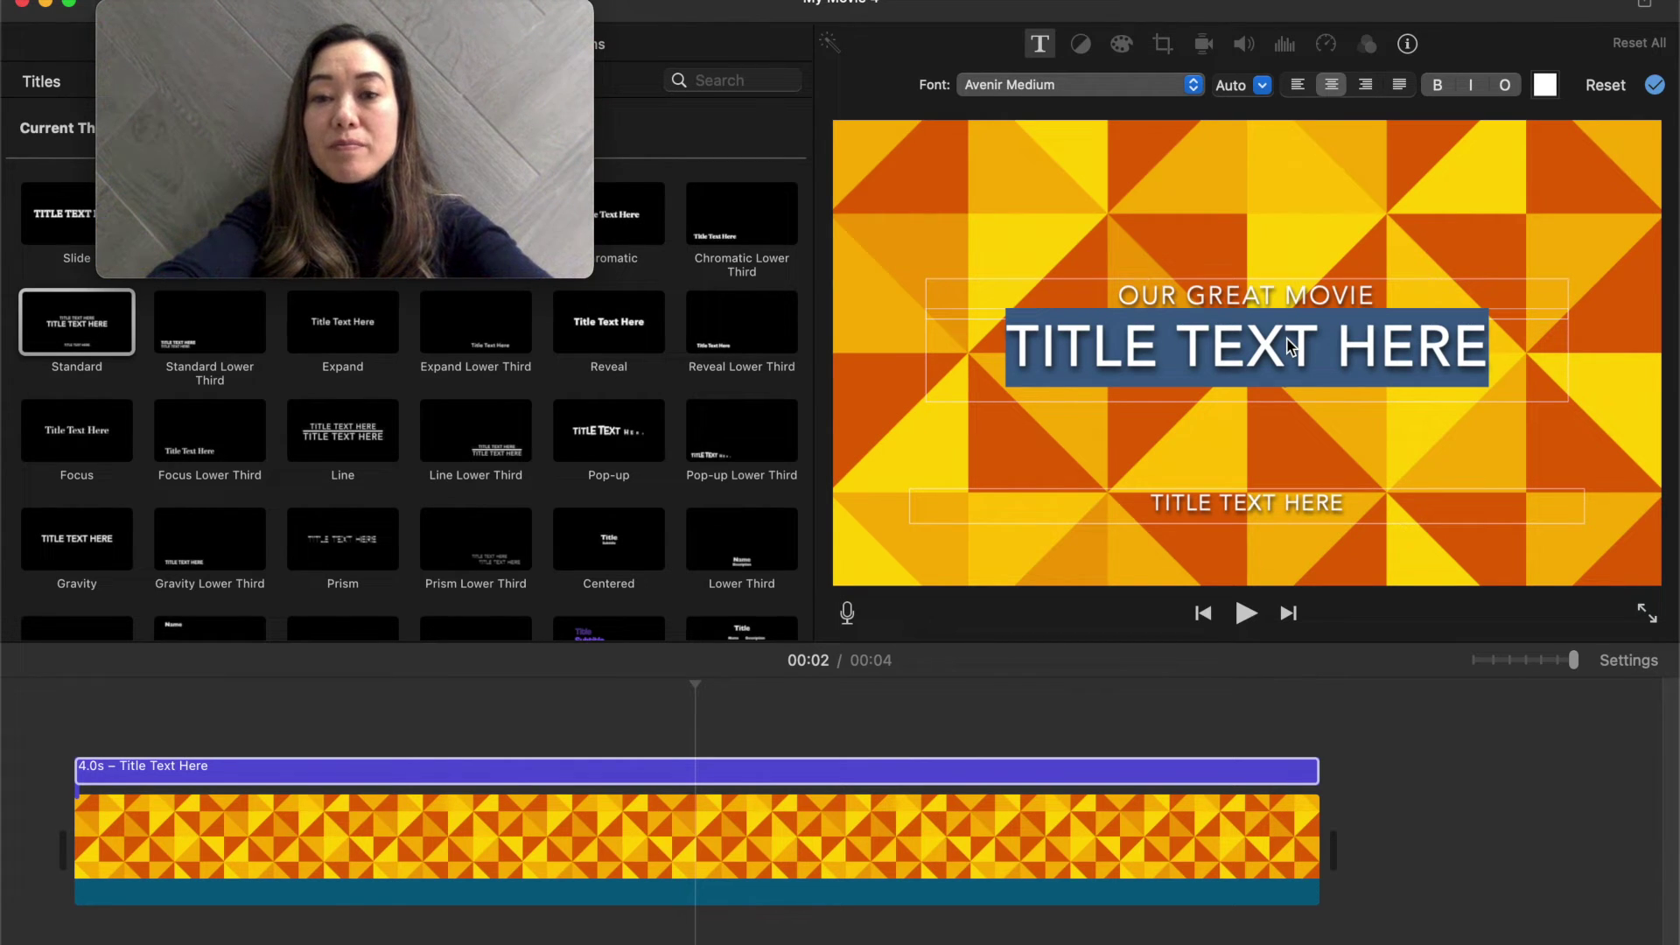
Step: Type 'SPOT & WAFFLES' as the main title line, correcting the misspelled ending
{"action": "type", "text": "SPOT"}
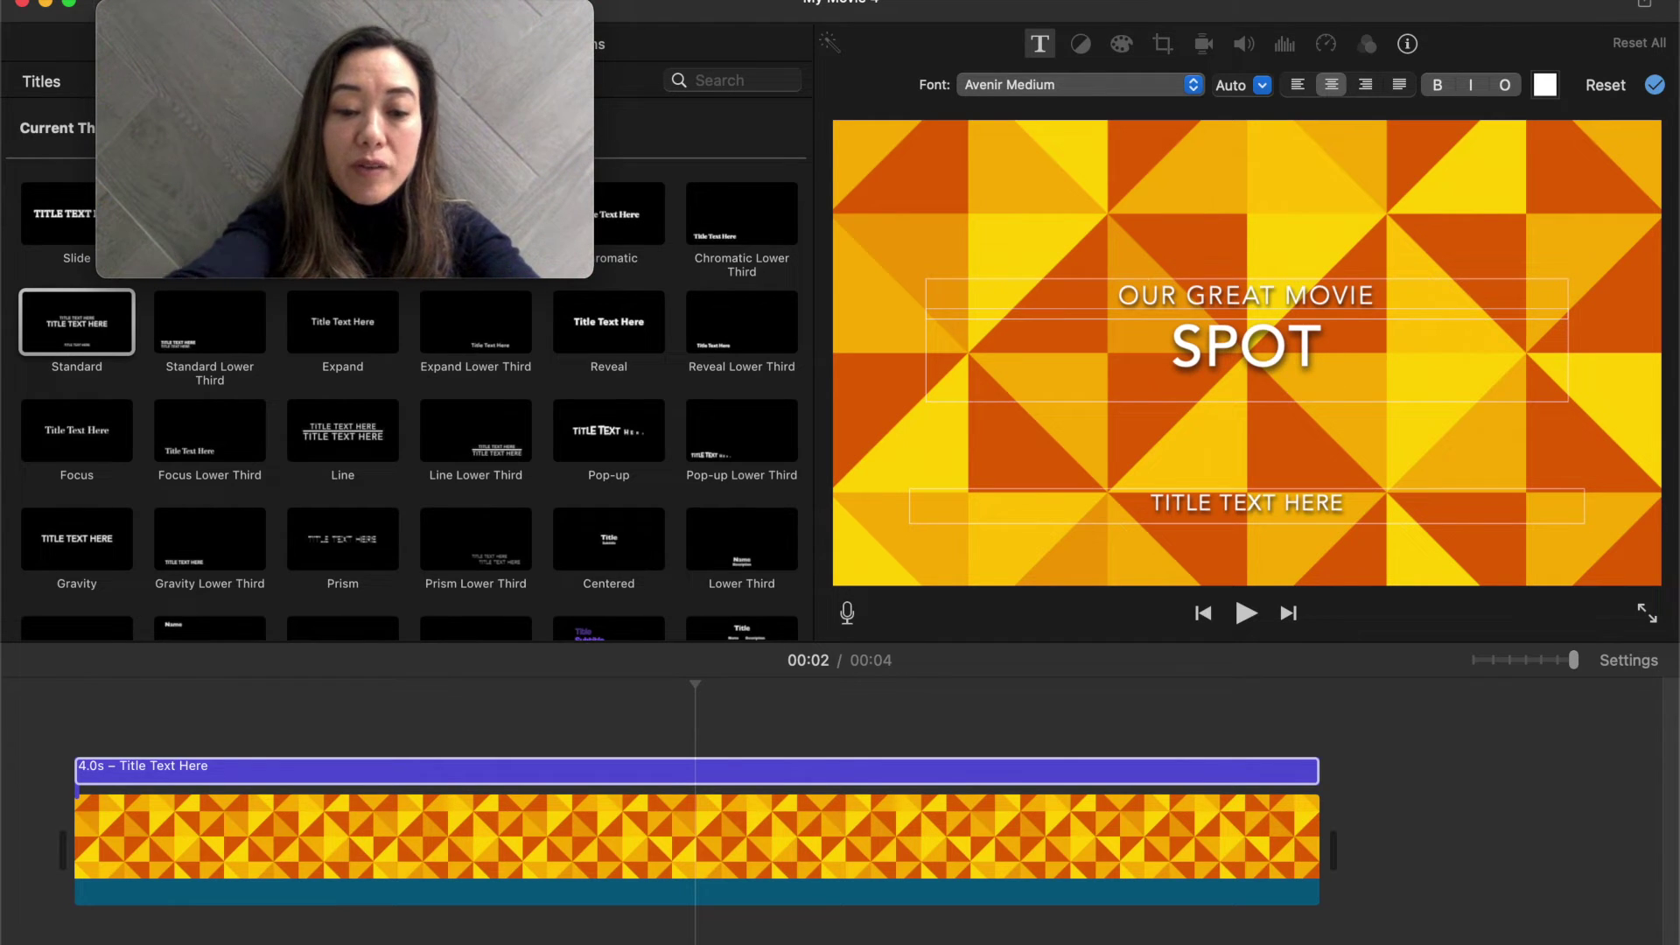
{"action": "type", "text": " & WA"}
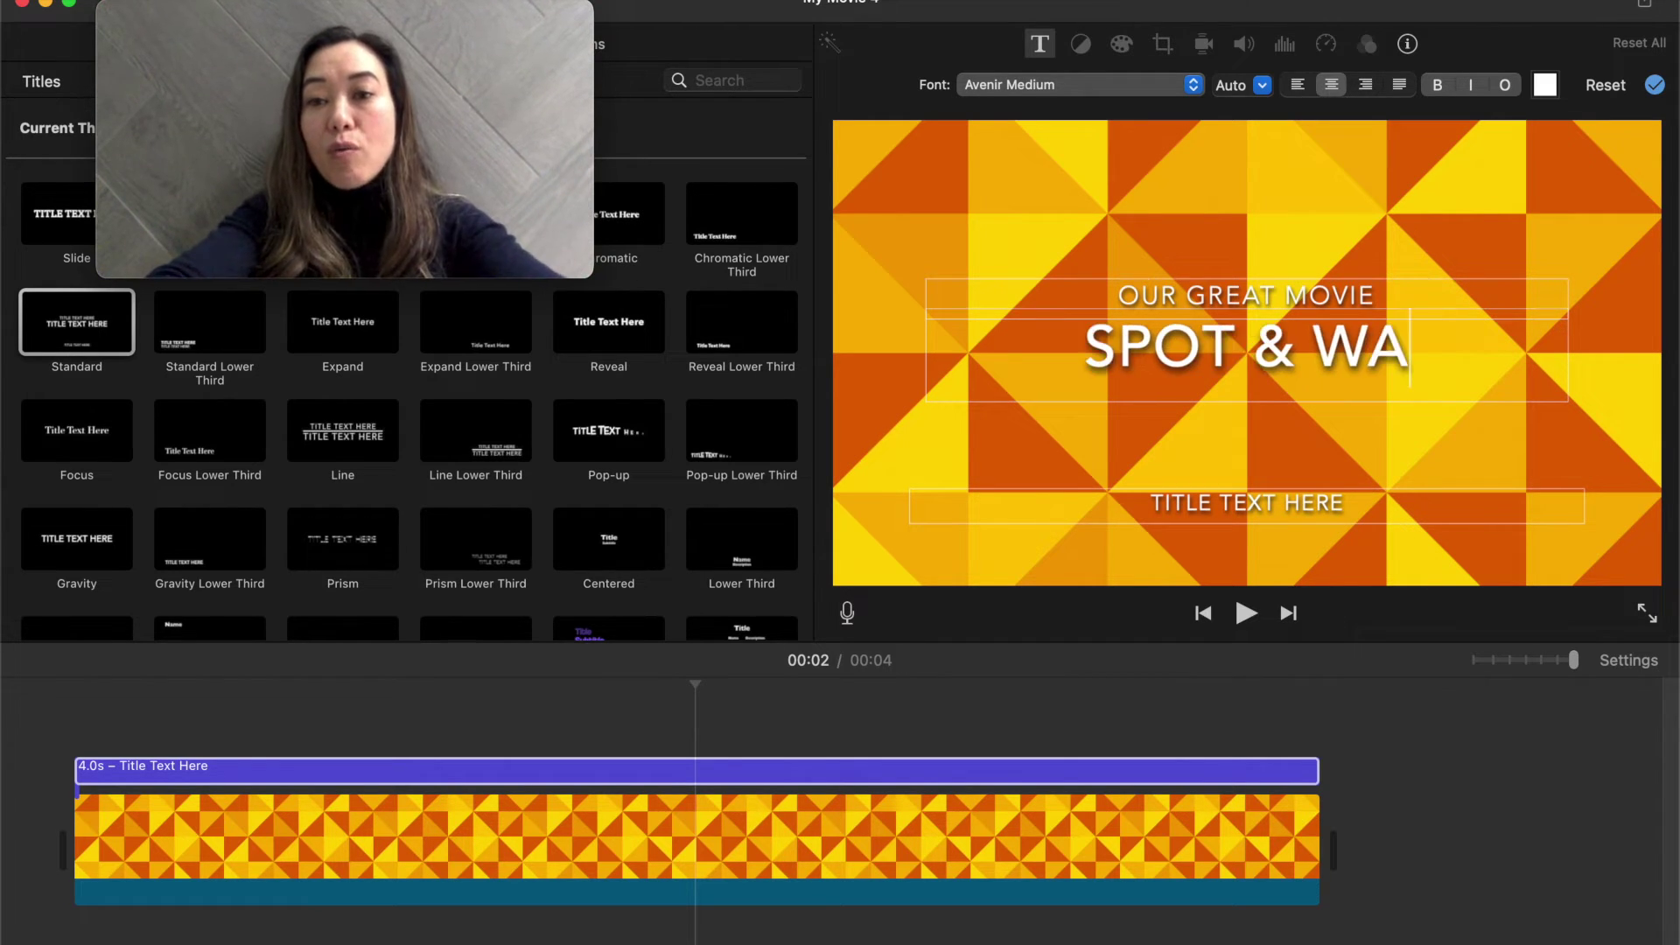
{"action": "type", "text": "FFELS"}
{"action": "key", "text": "BackSpace"}
{"action": "key", "text": "BackSpace"}
{"action": "key", "text": "BackSpace"}
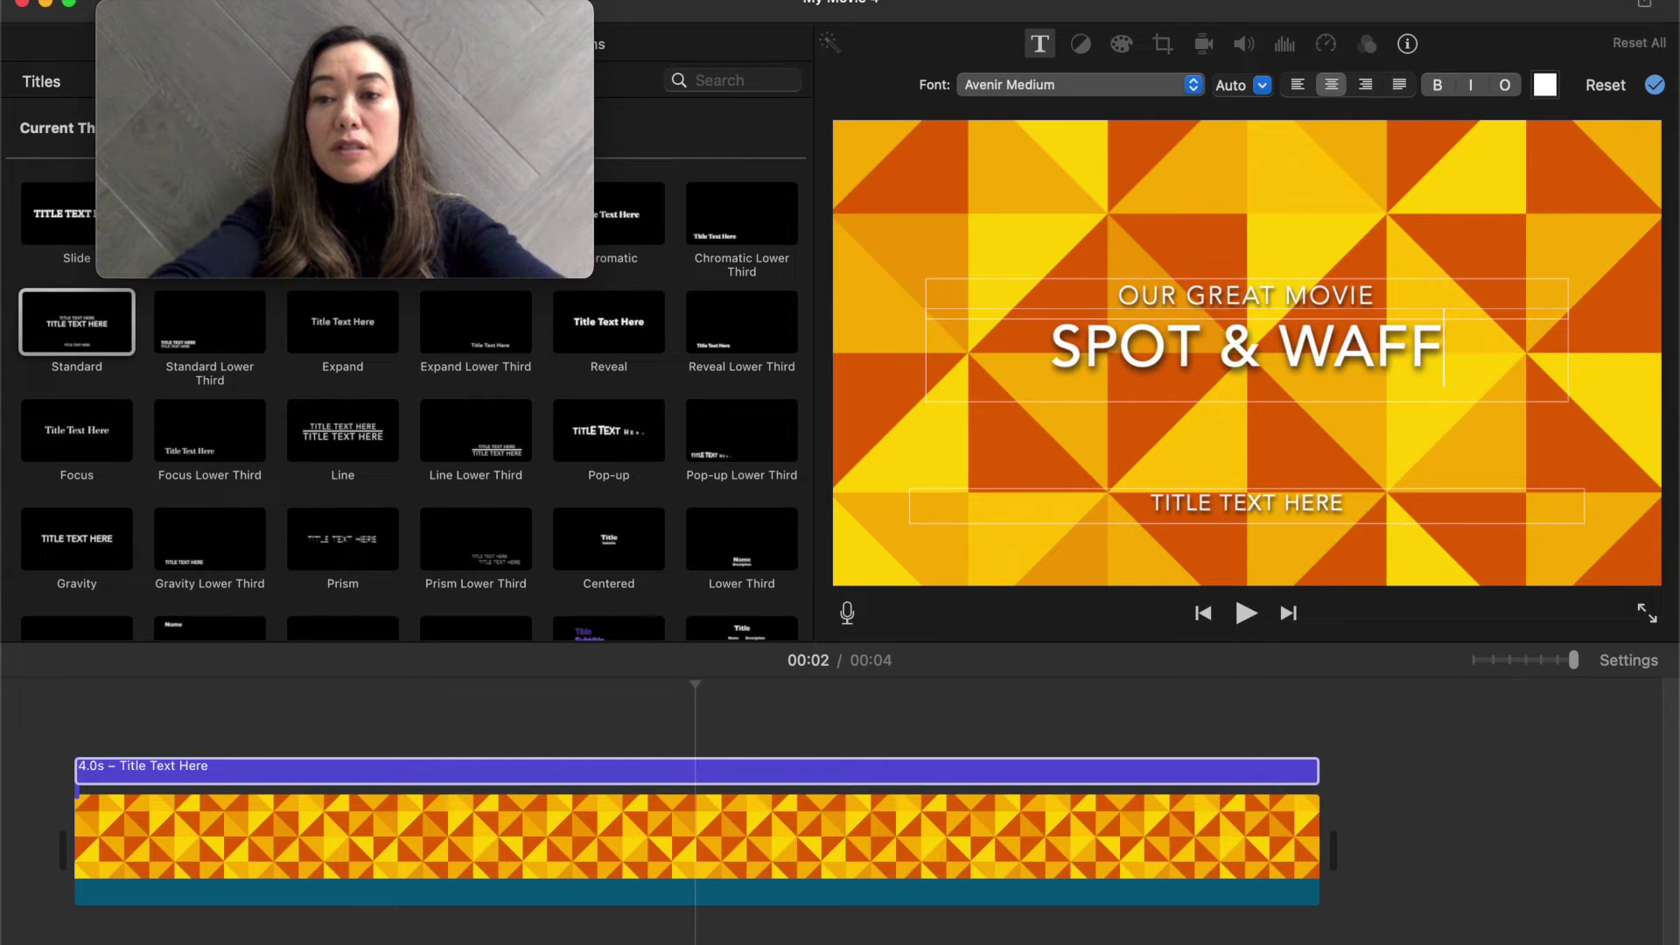
{"action": "type", "text": "LES"}
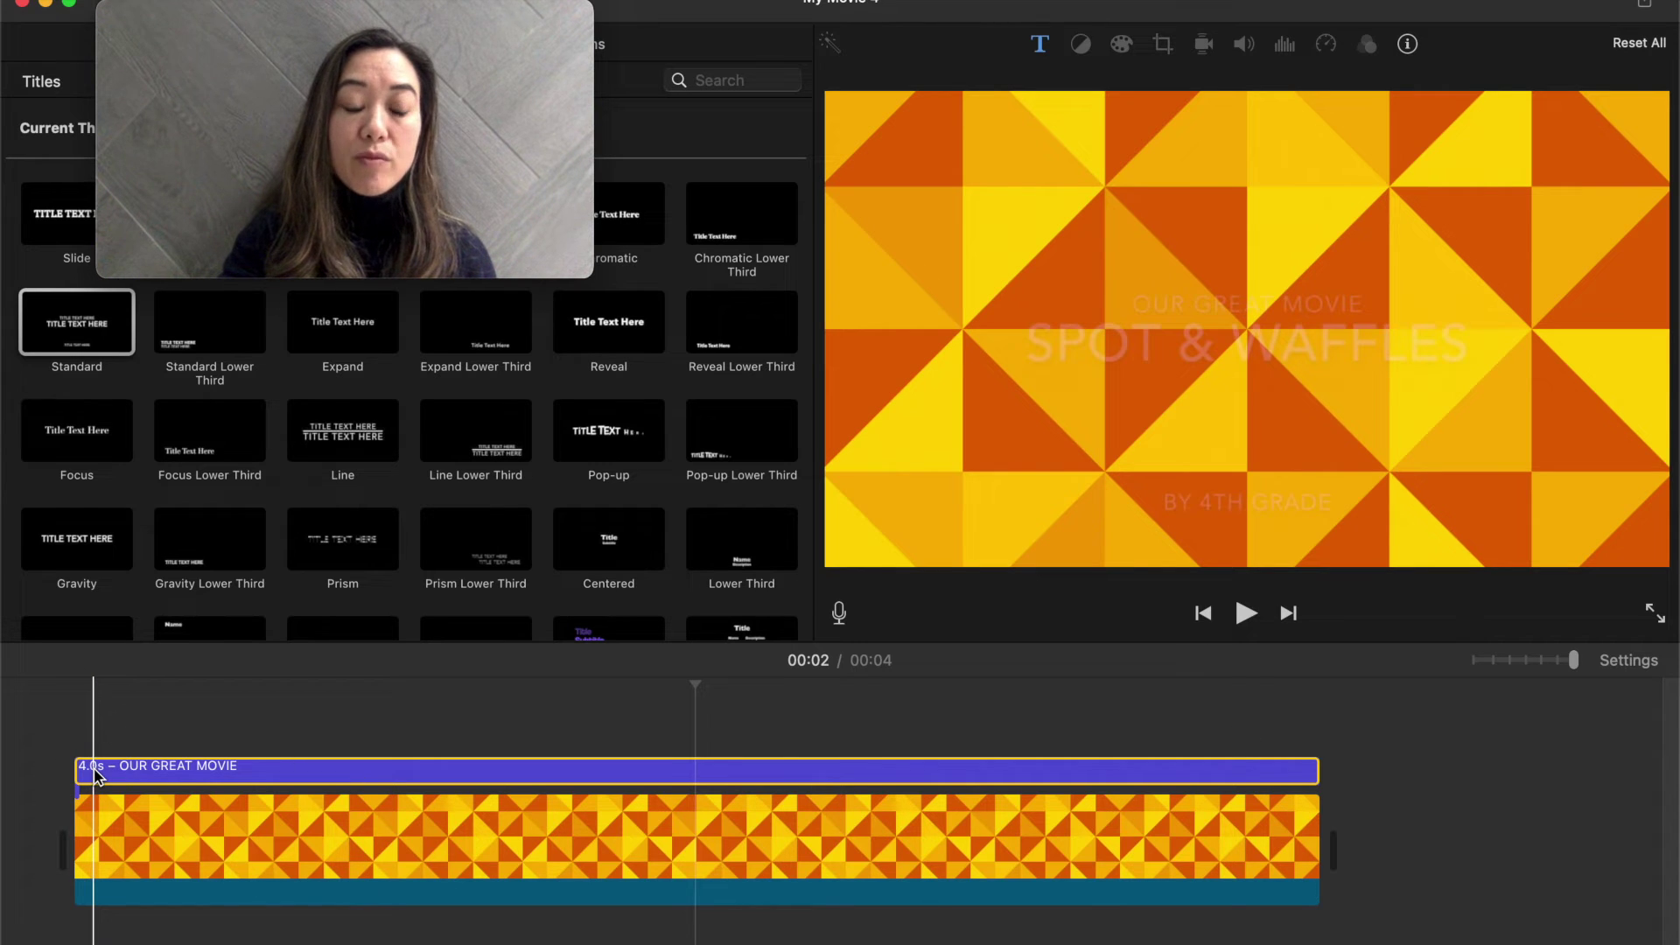
{"action": "key", "text": "space"}
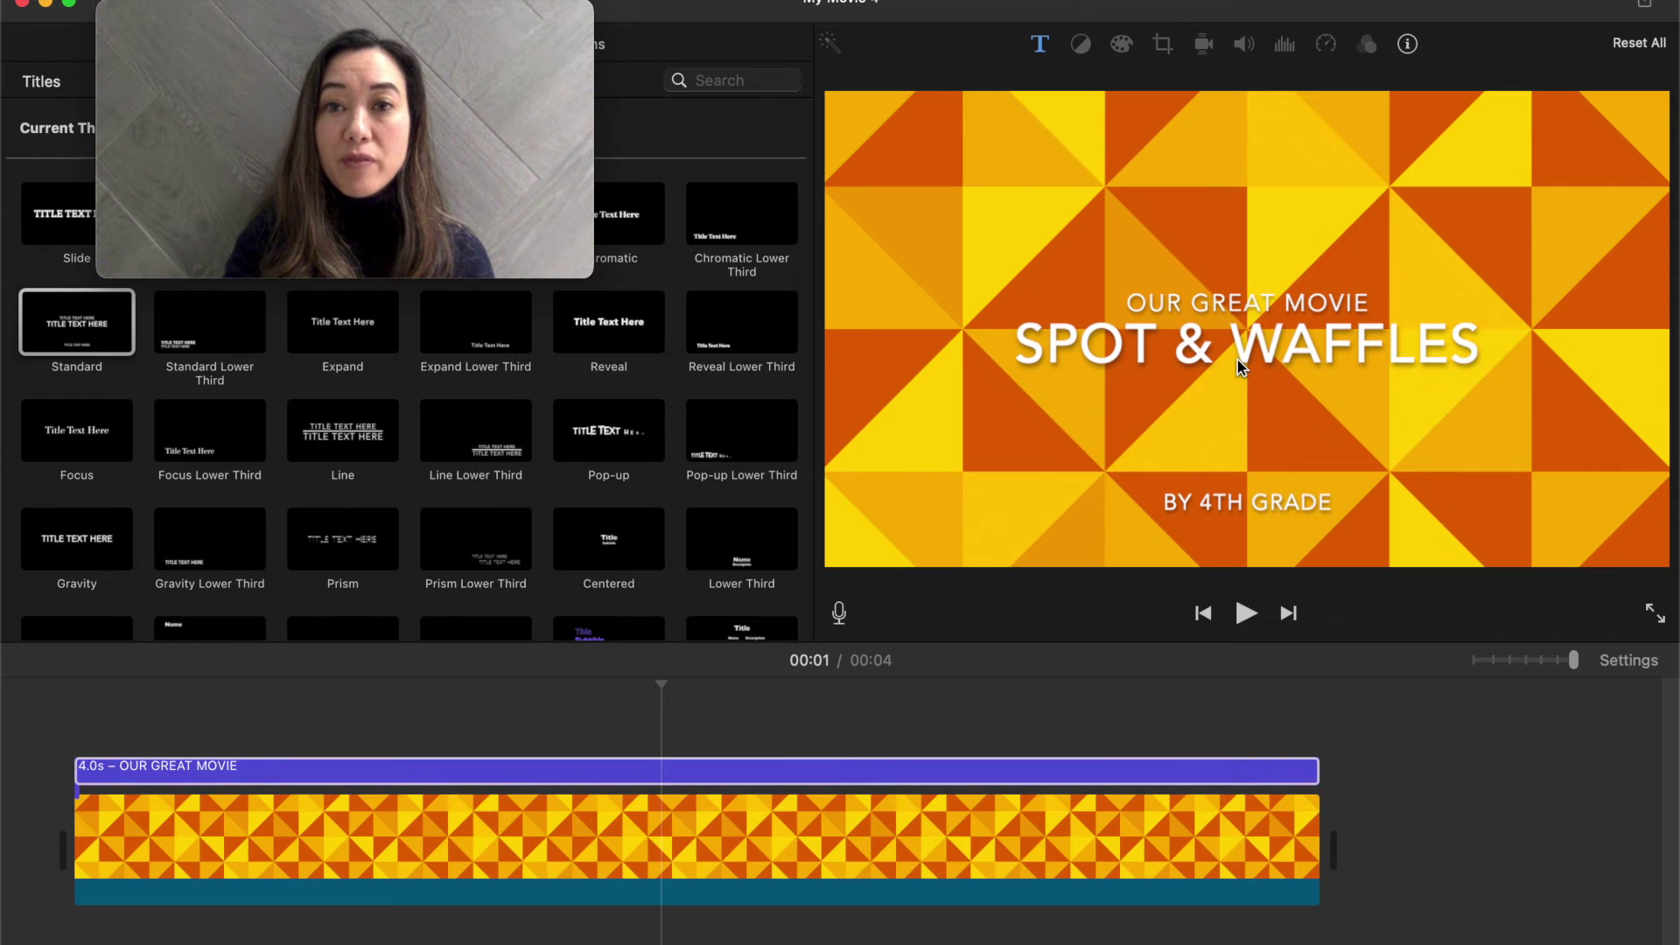
{"action": "double_click", "coordinate": [1208, 343]}
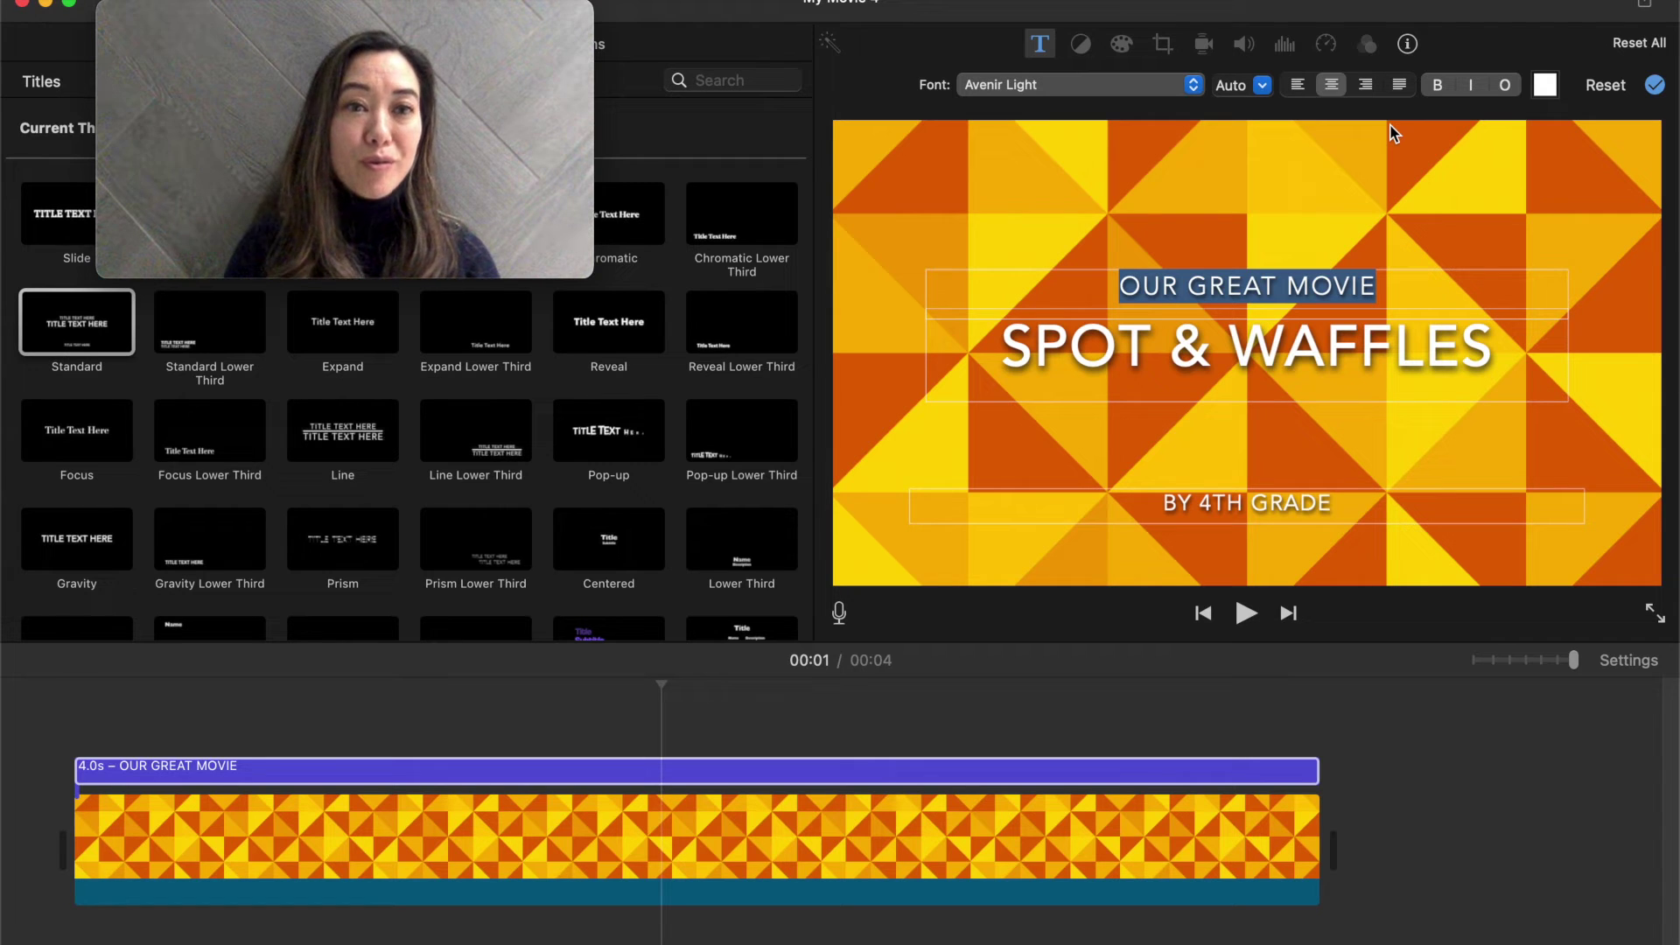
{"action": "key", "text": "super+shift+c"}
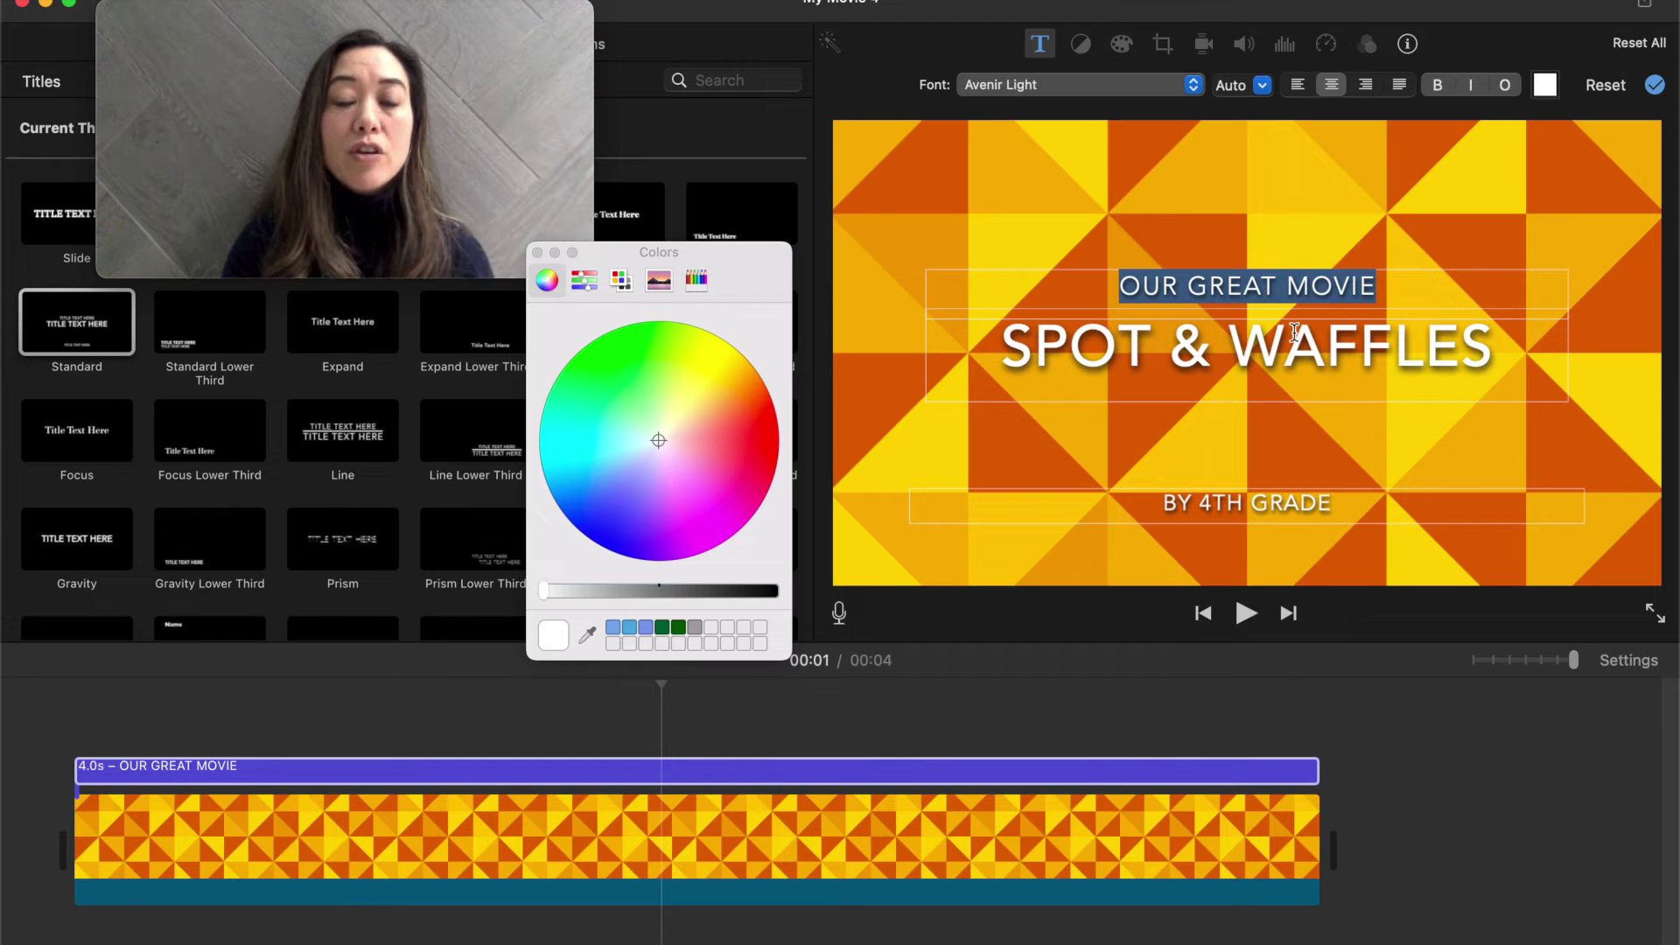
{"action": "left_click", "coordinate": [537, 254]}
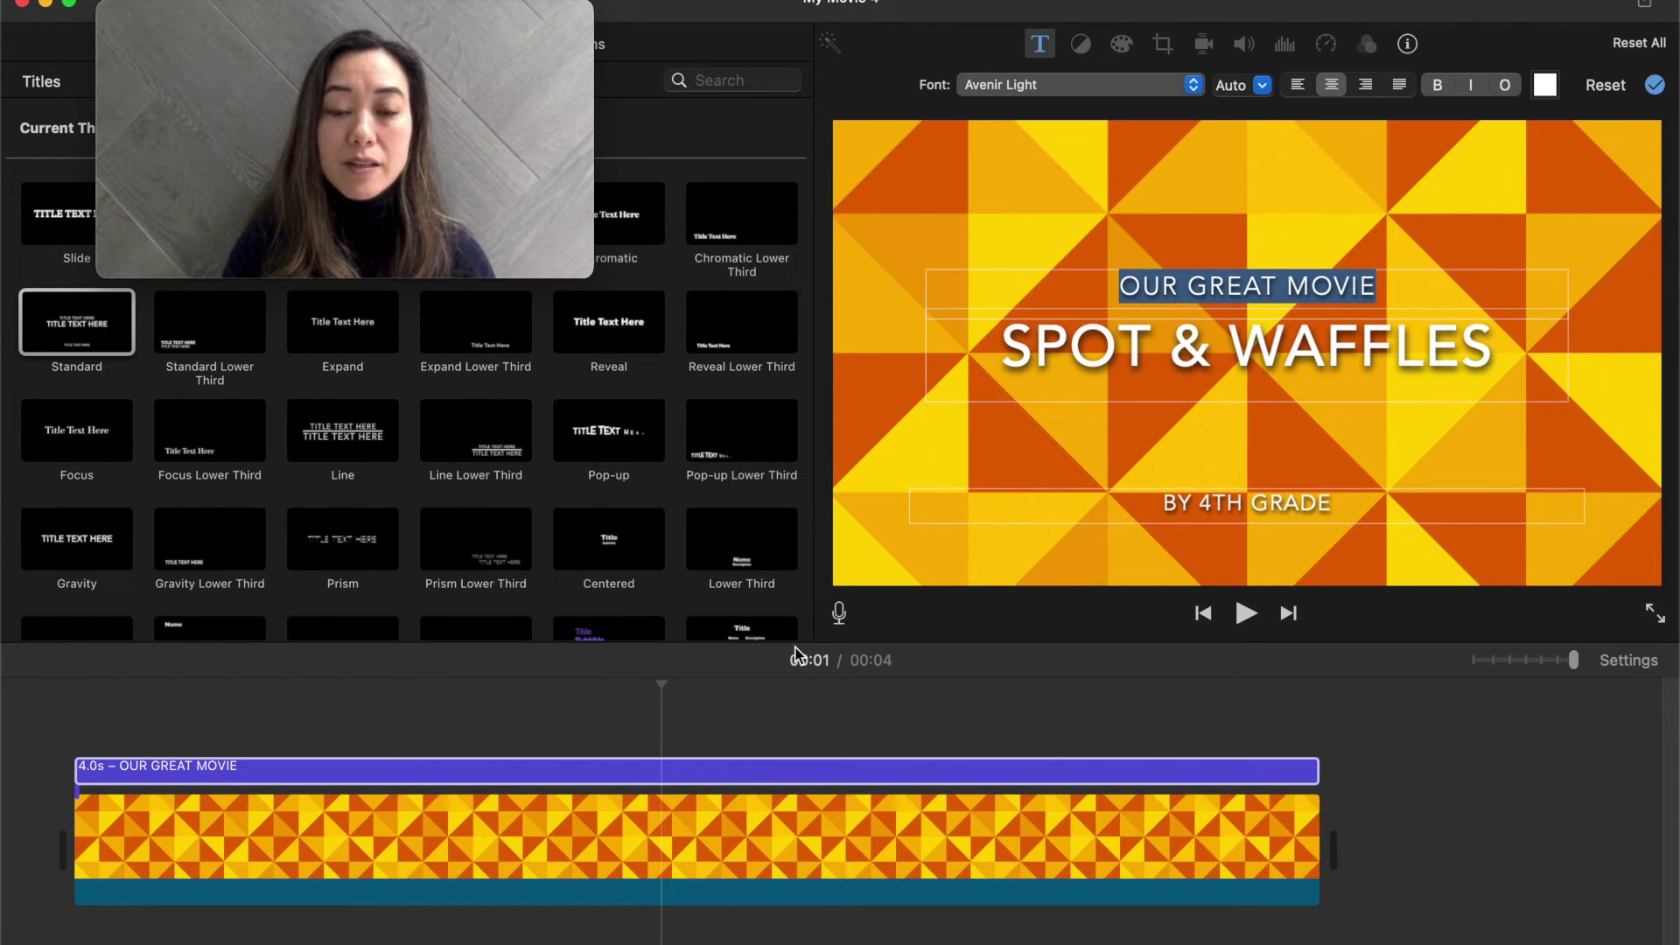
{"action": "left_click", "coordinate": [72, 727]}
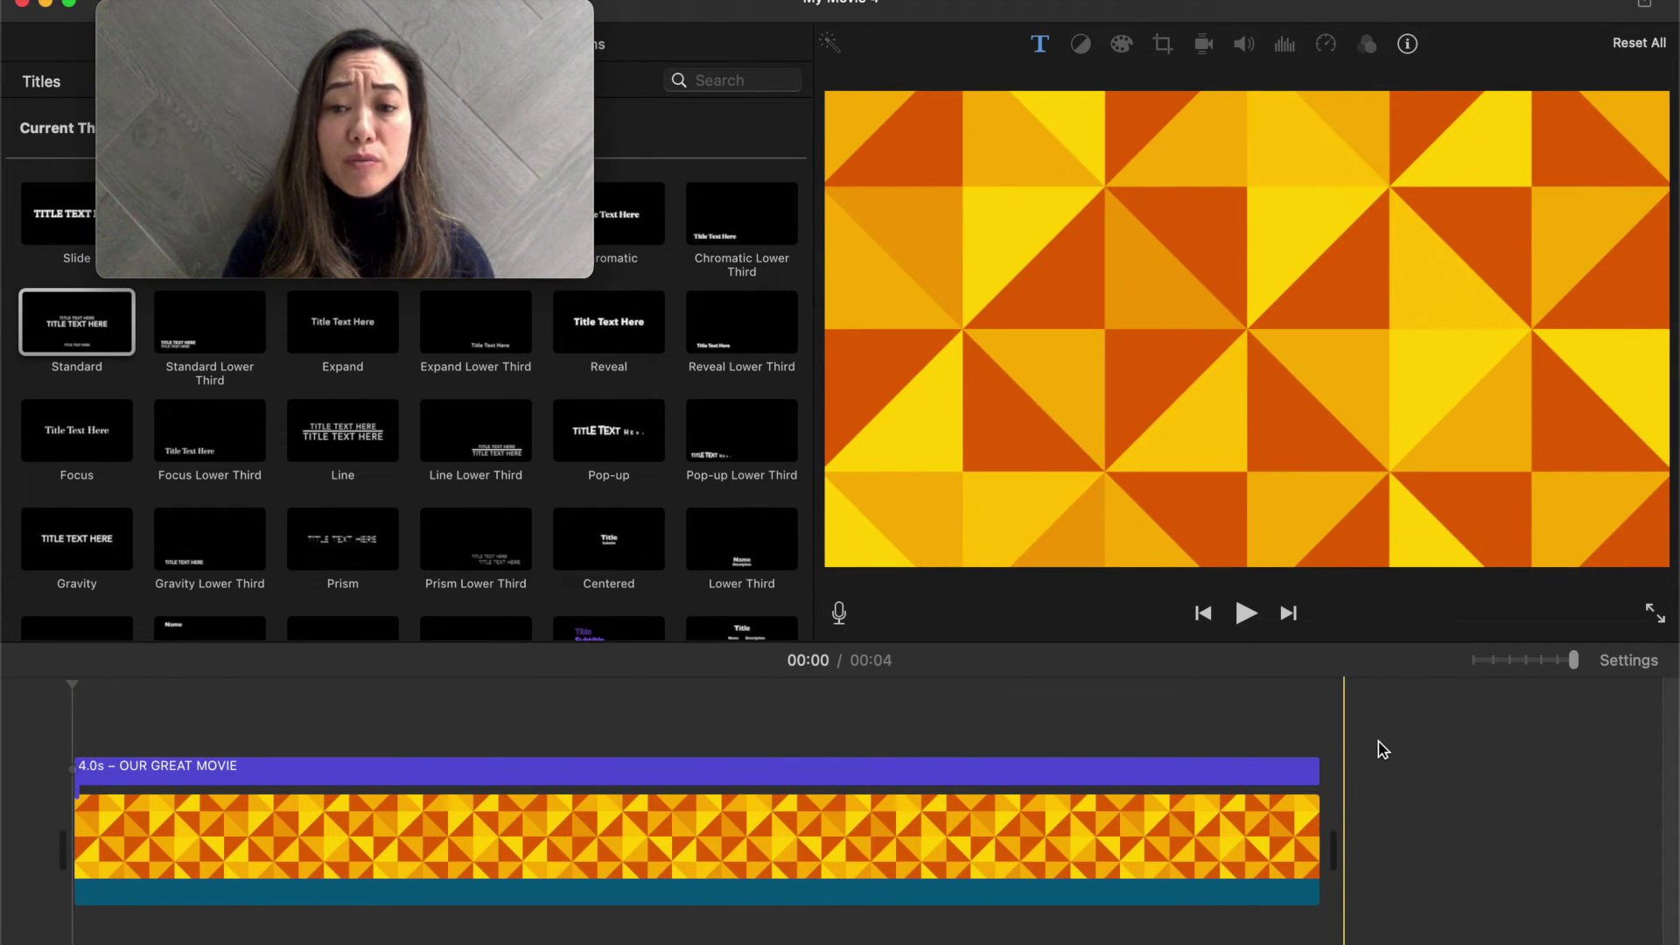
Step: Scroll the timeline and move the iMovie window aside to reveal the desktop folders
{"action": "scroll", "coordinate": [1383, 750], "scroll_direction": "right", "scroll_amount": 5}
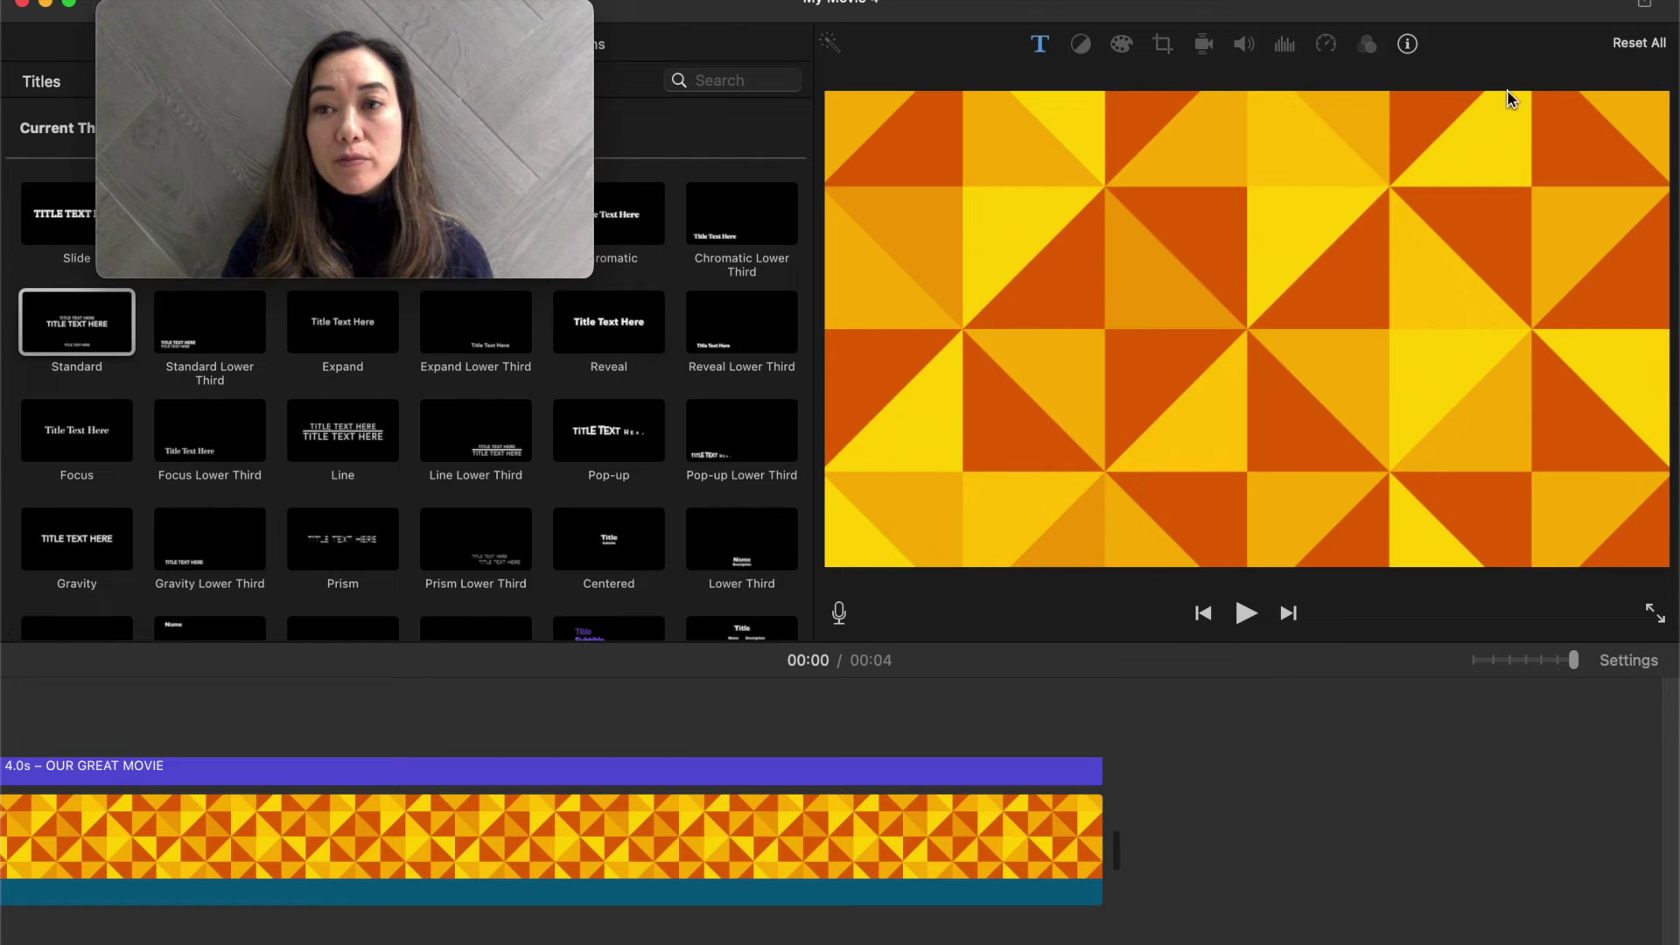
{"action": "left_click_drag", "start_coordinate": [1496, 16], "coordinate": [1076, 43]}
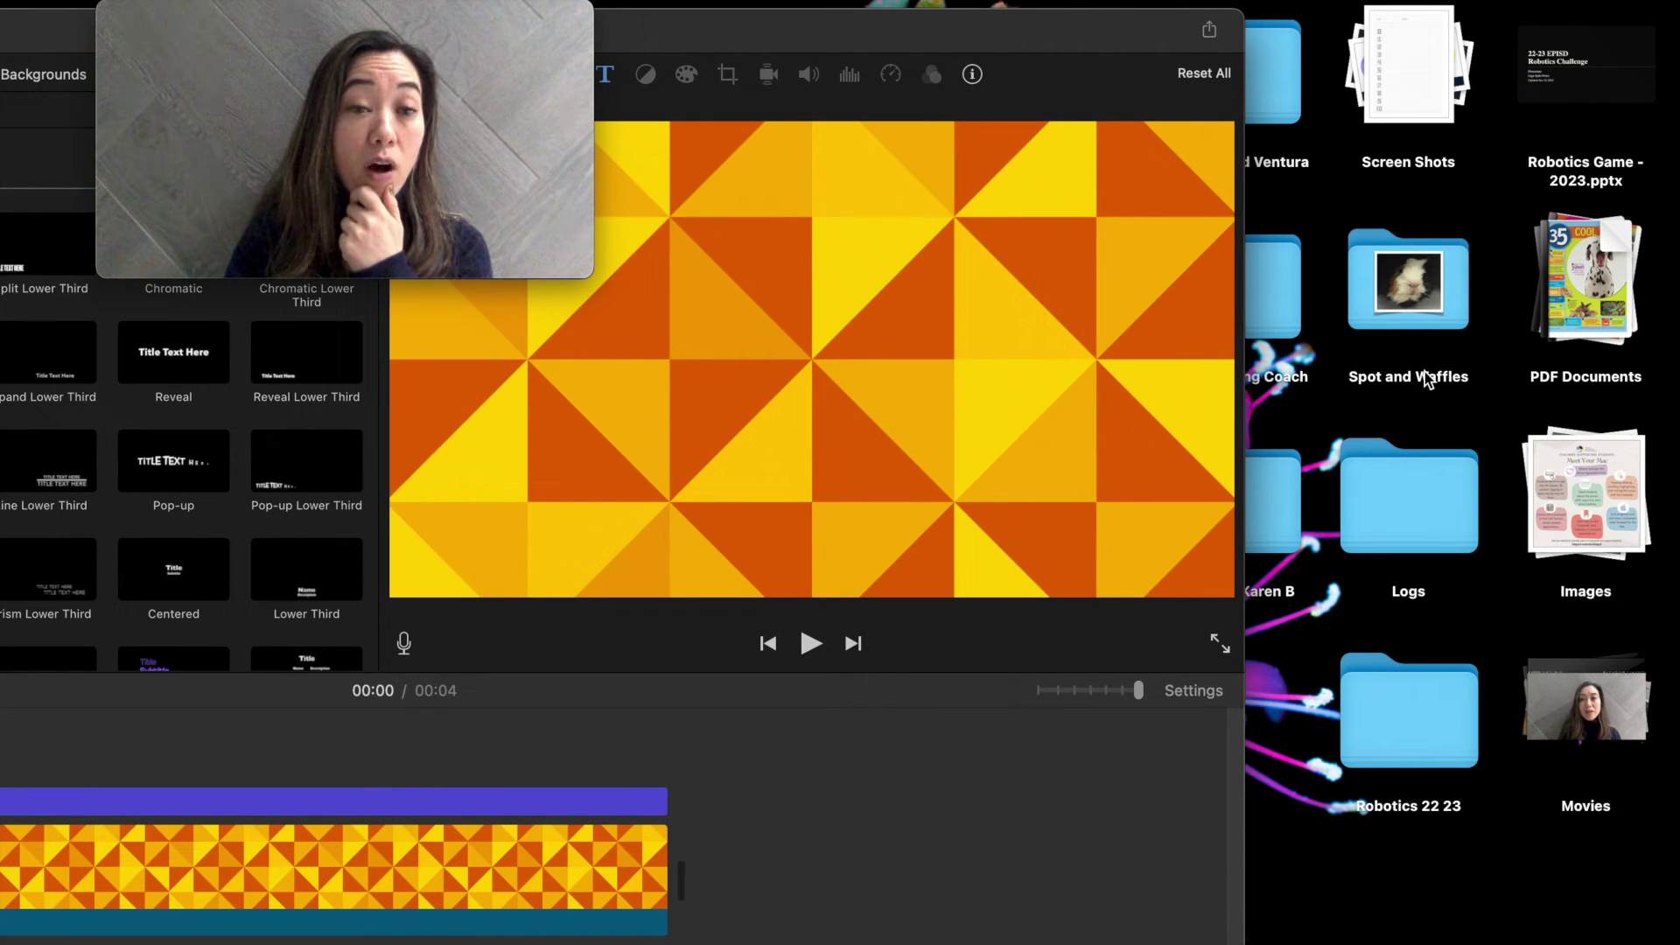
Step: Open the Spot and Waffles folder and select Spot.png
{"action": "left_click", "coordinate": [1406, 287]}
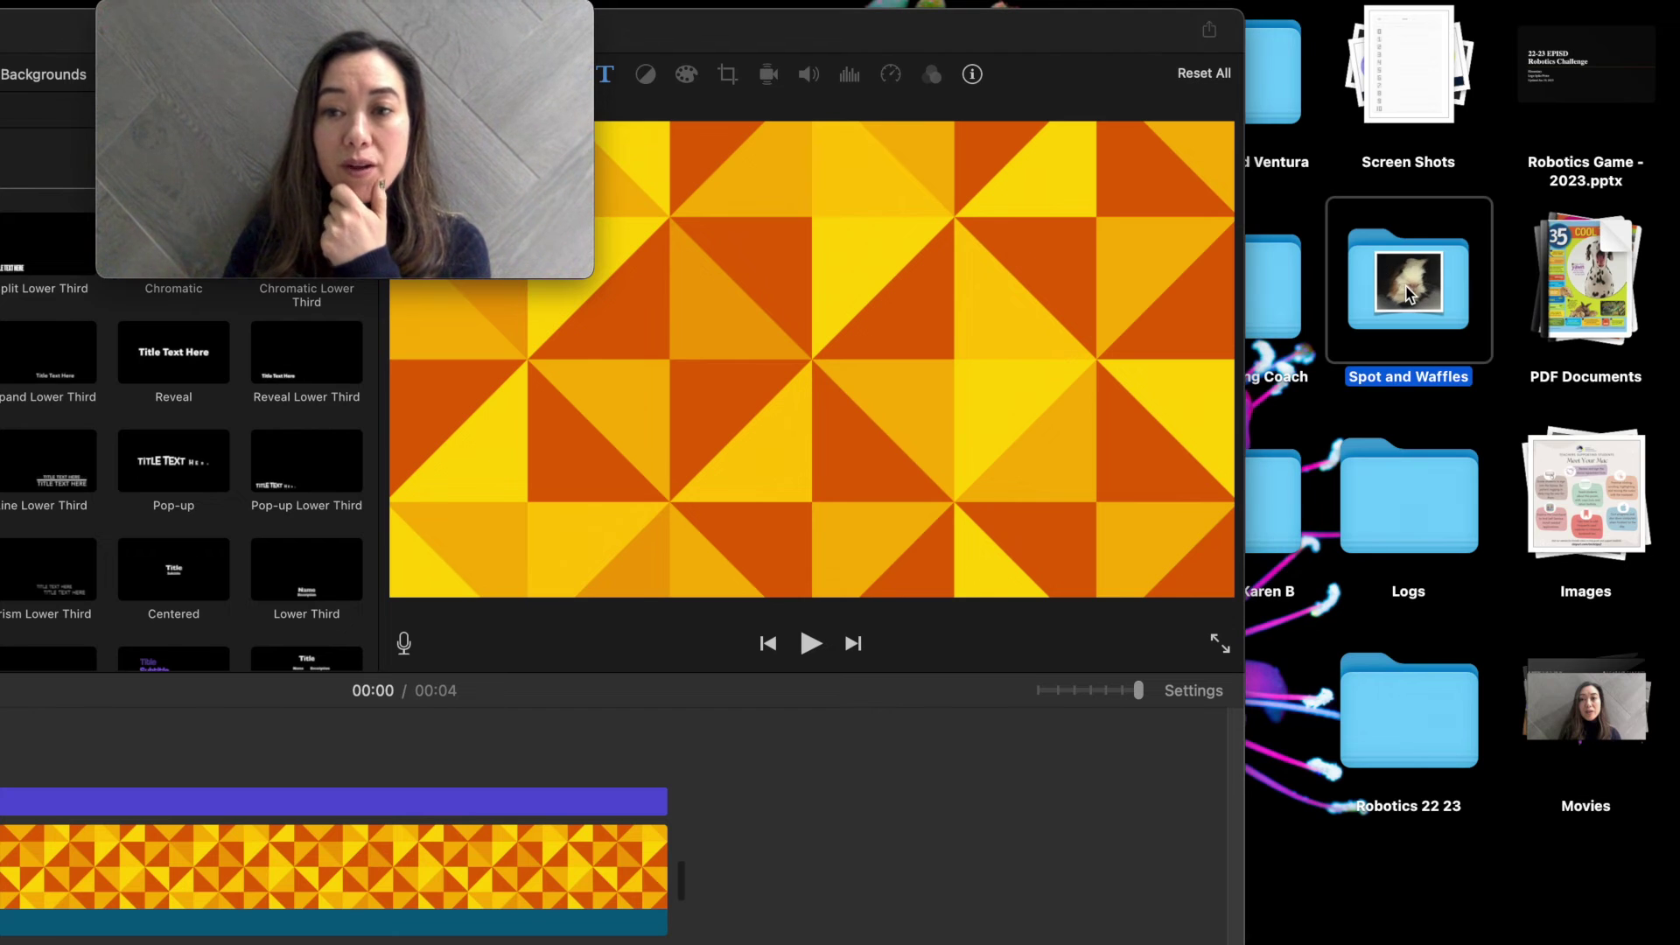
{"action": "double_click", "coordinate": [1406, 291]}
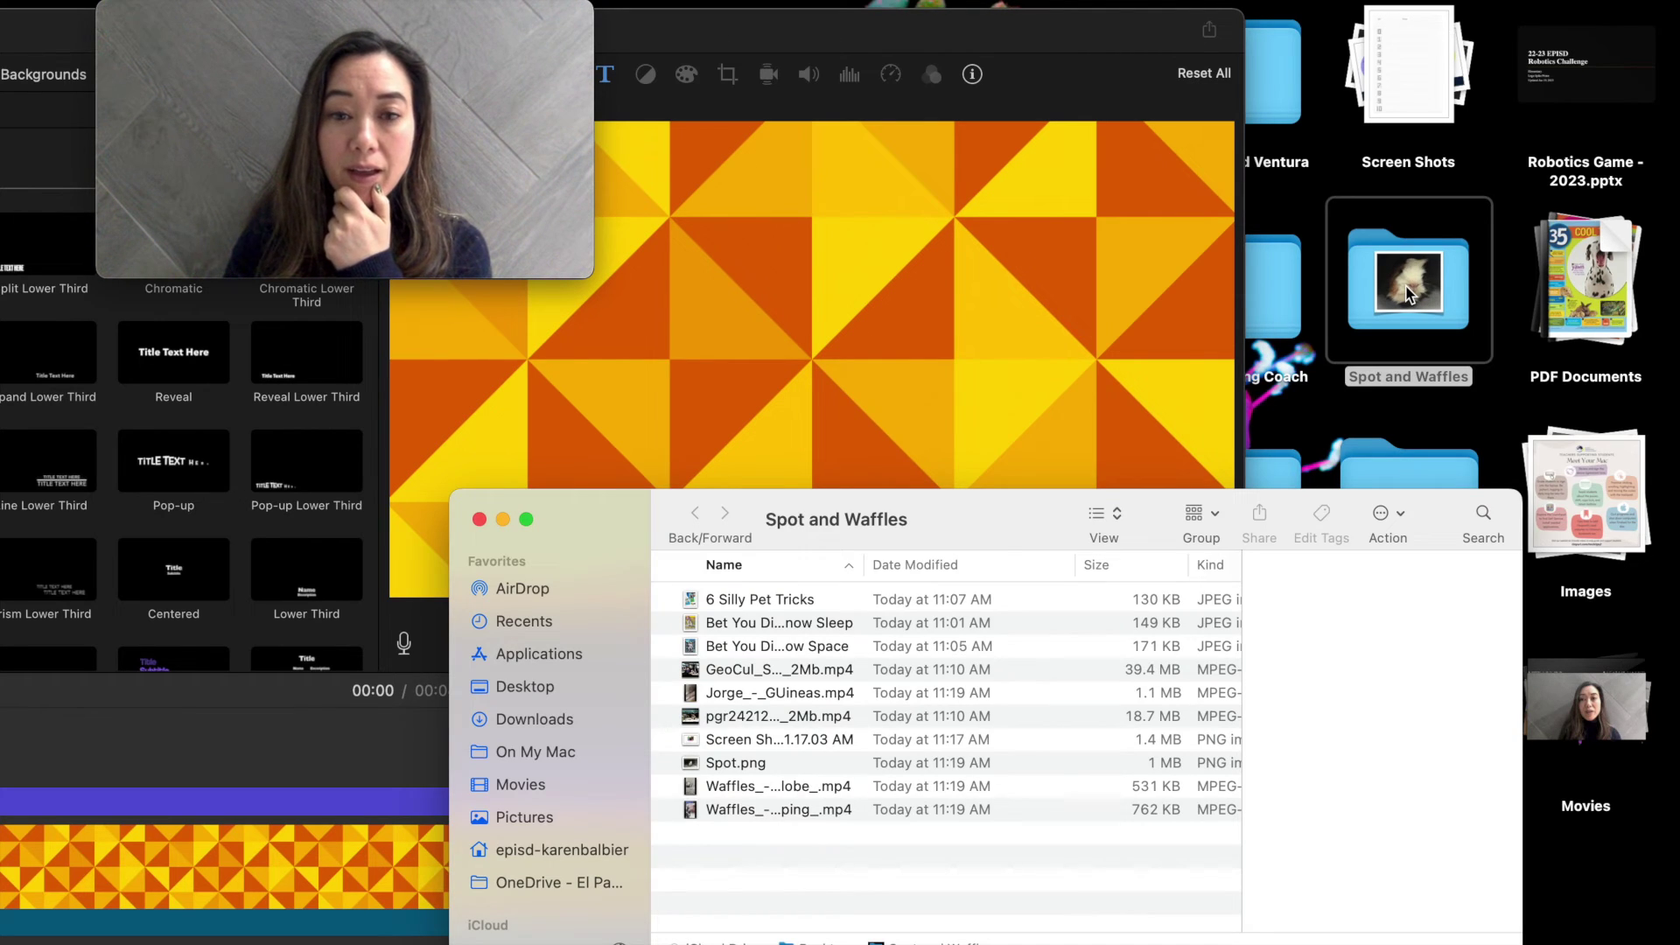
{"action": "left_click", "coordinate": [738, 766]}
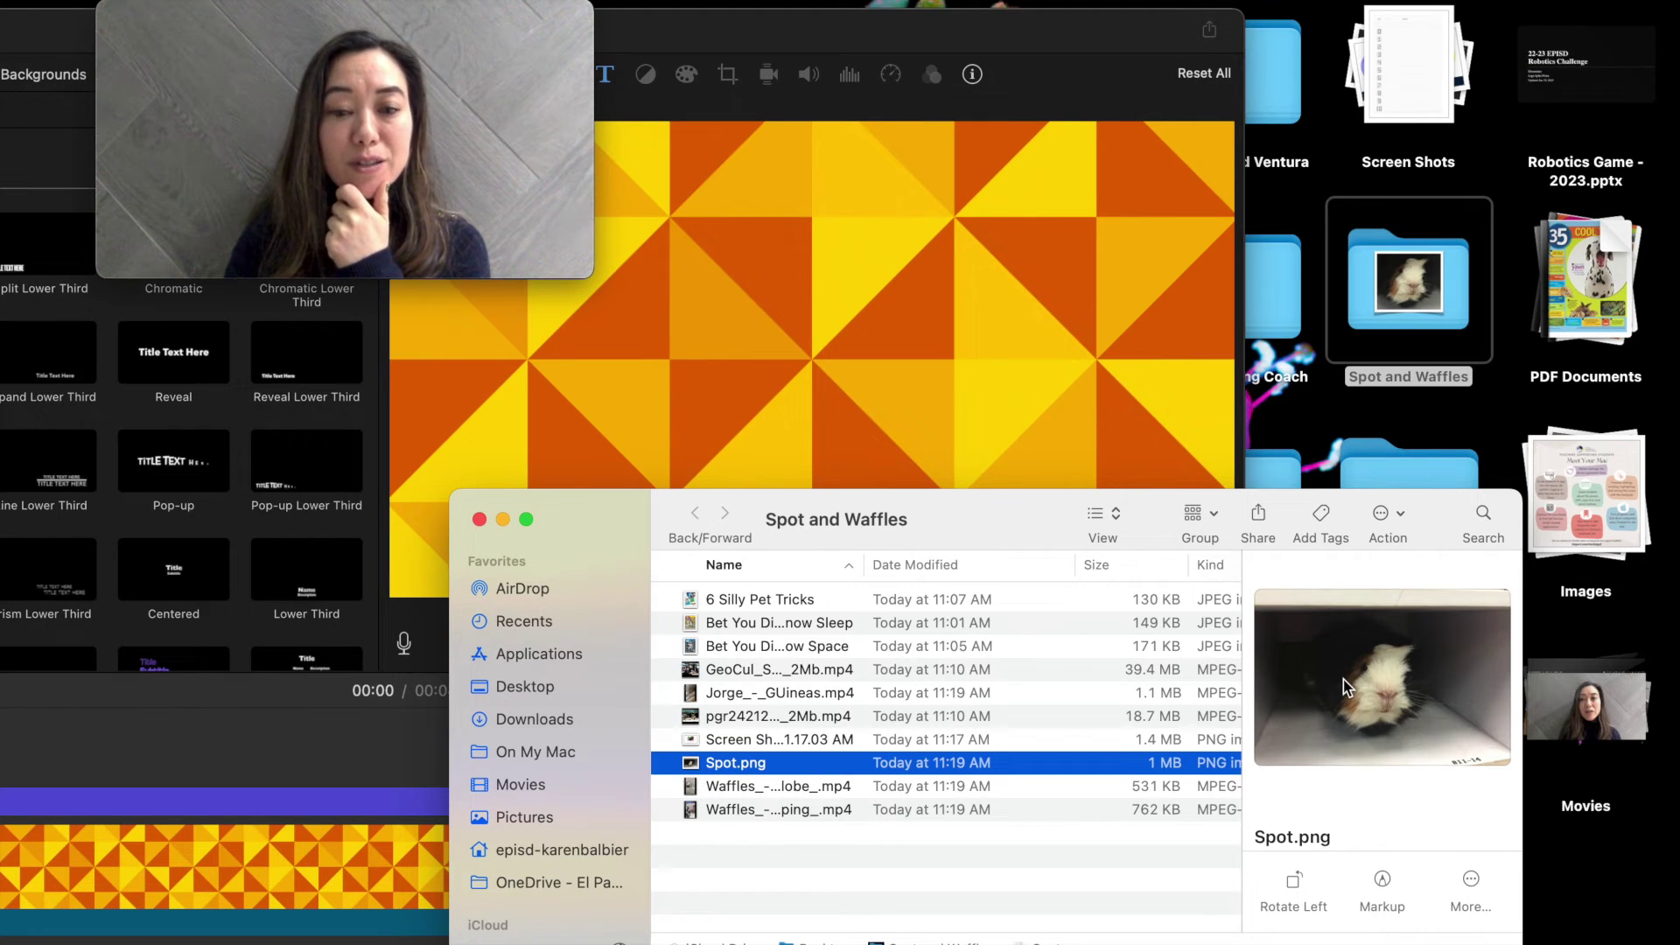
{"action": "left_click", "coordinate": [799, 698]}
{"action": "left_click", "coordinate": [756, 765]}
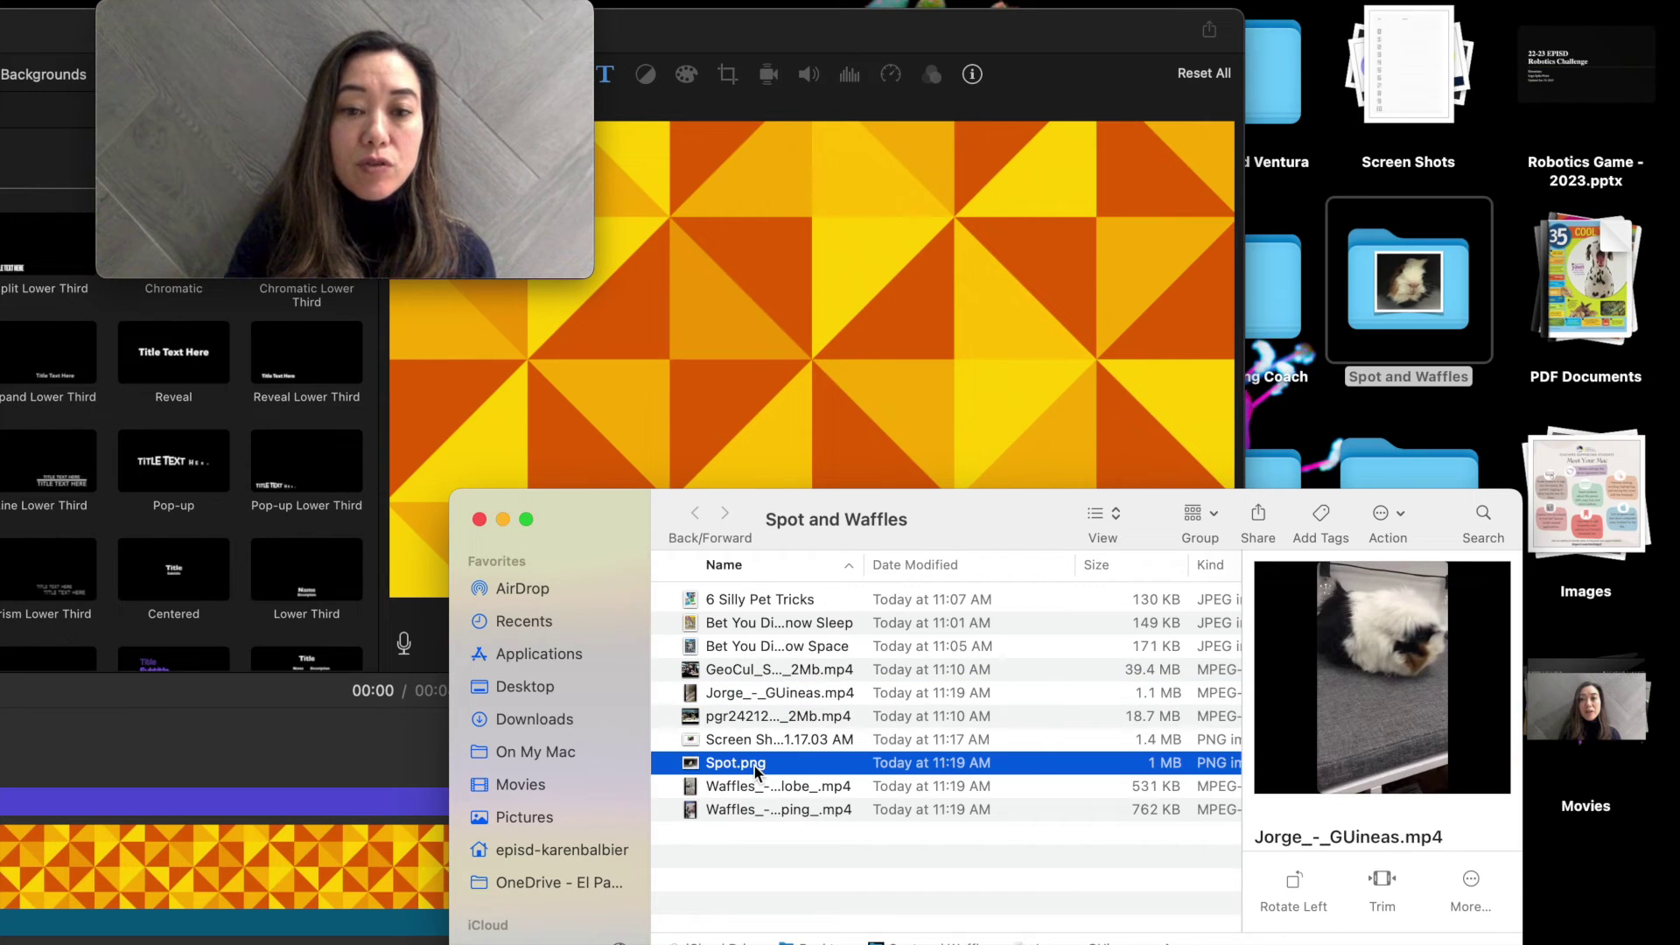
Step: Preview Spot.png in Quick Look, then move the folder window to the top
{"action": "key", "text": "space"}
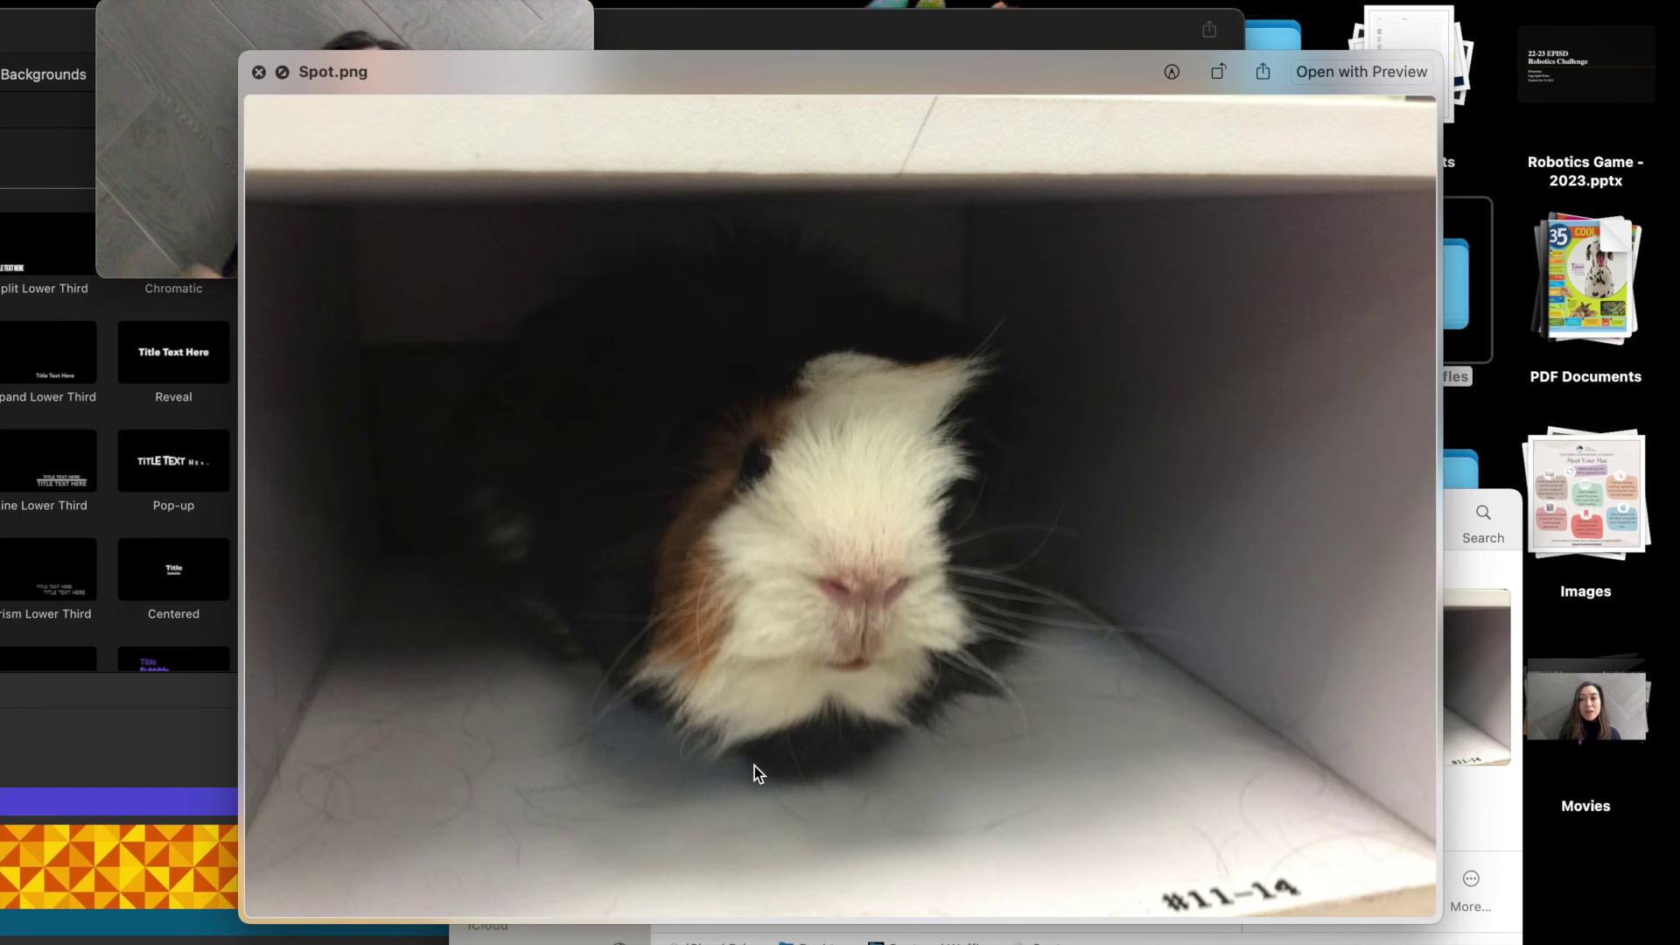
{"action": "left_click", "coordinate": [259, 71]}
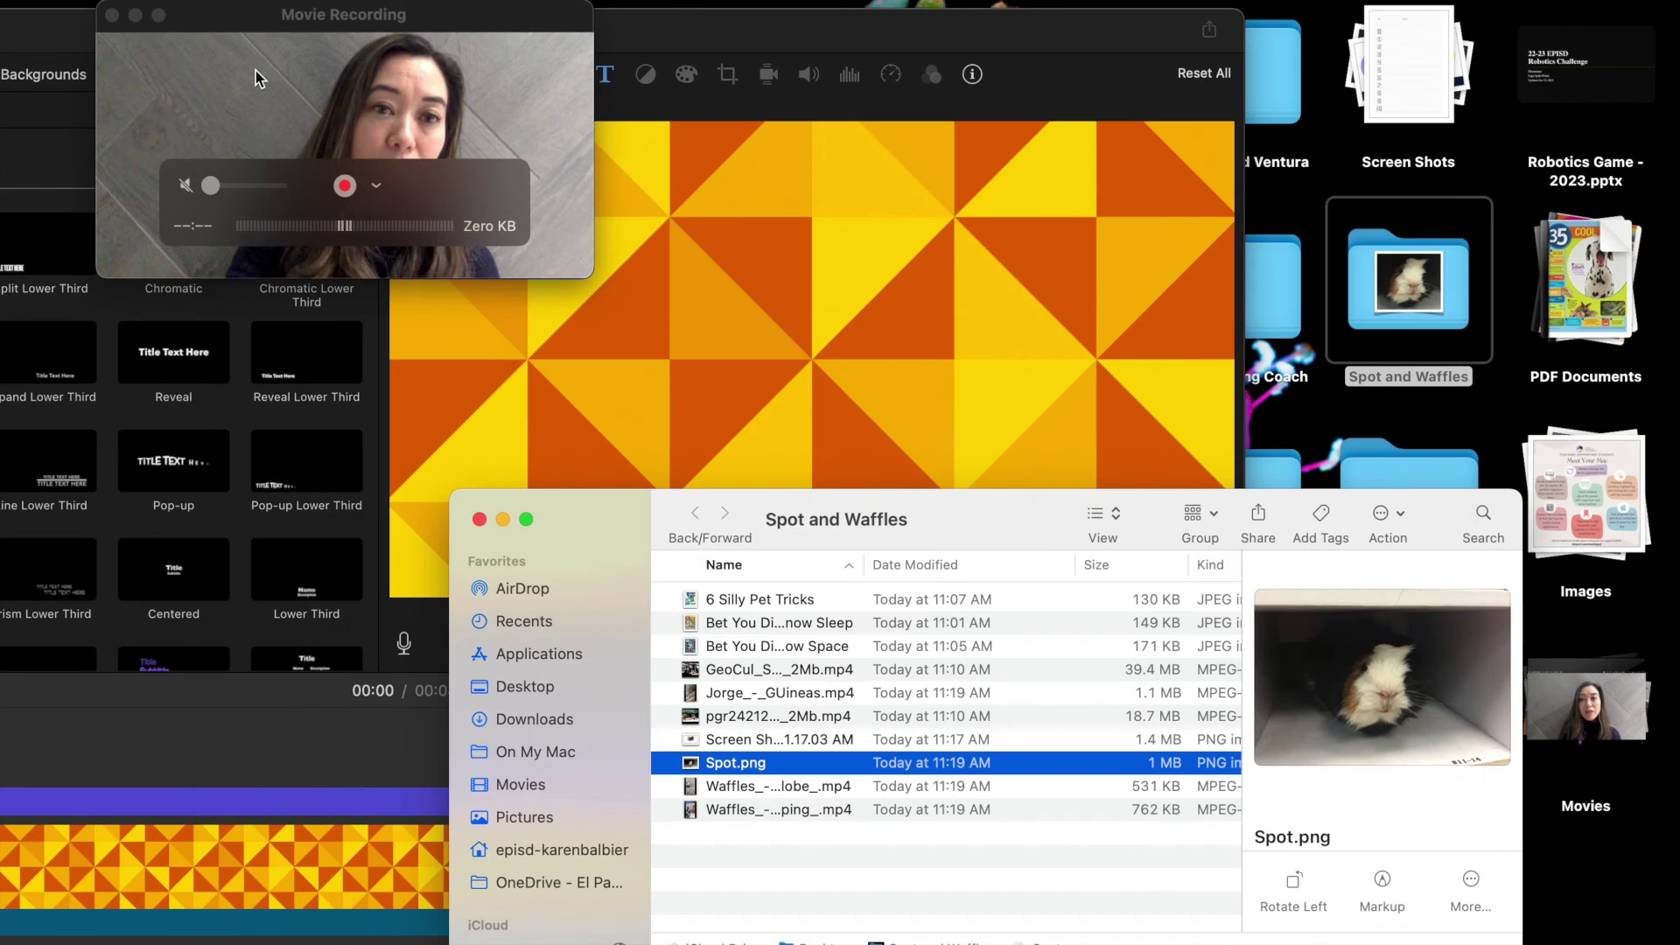
{"action": "left_click_drag", "start_coordinate": [576, 518], "coordinate": [831, 68]}
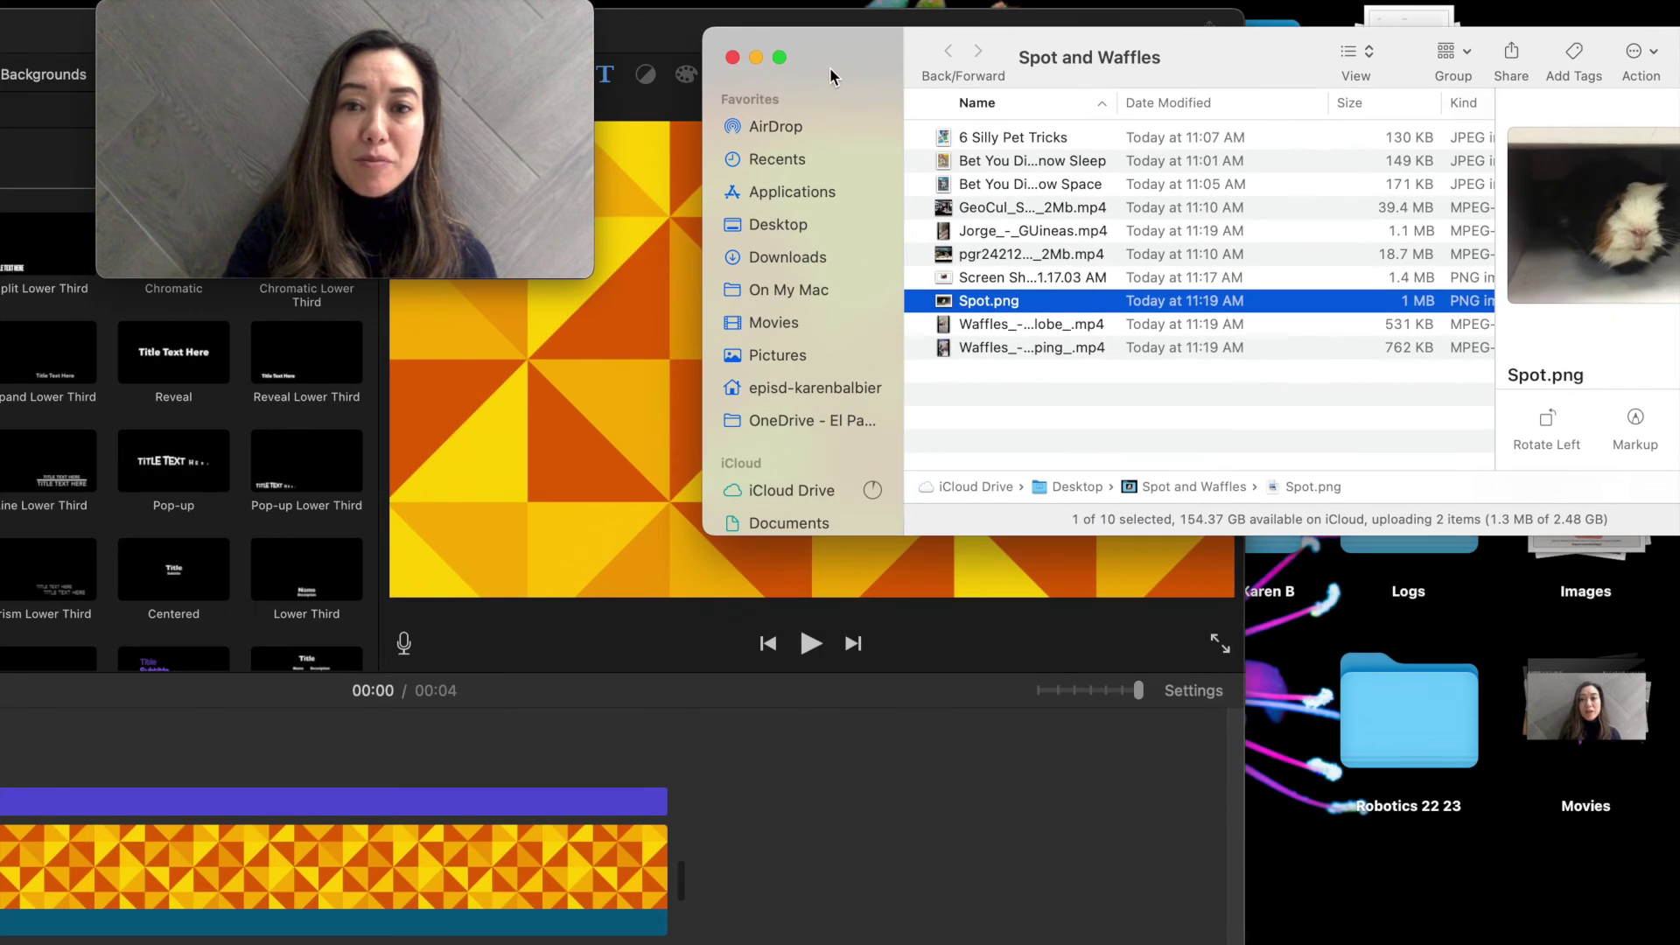
Step: Drag Spot.png into the timeline right after the Mosaic title clip
{"action": "left_click", "coordinate": [988, 324]}
{"action": "left_click", "coordinate": [987, 307]}
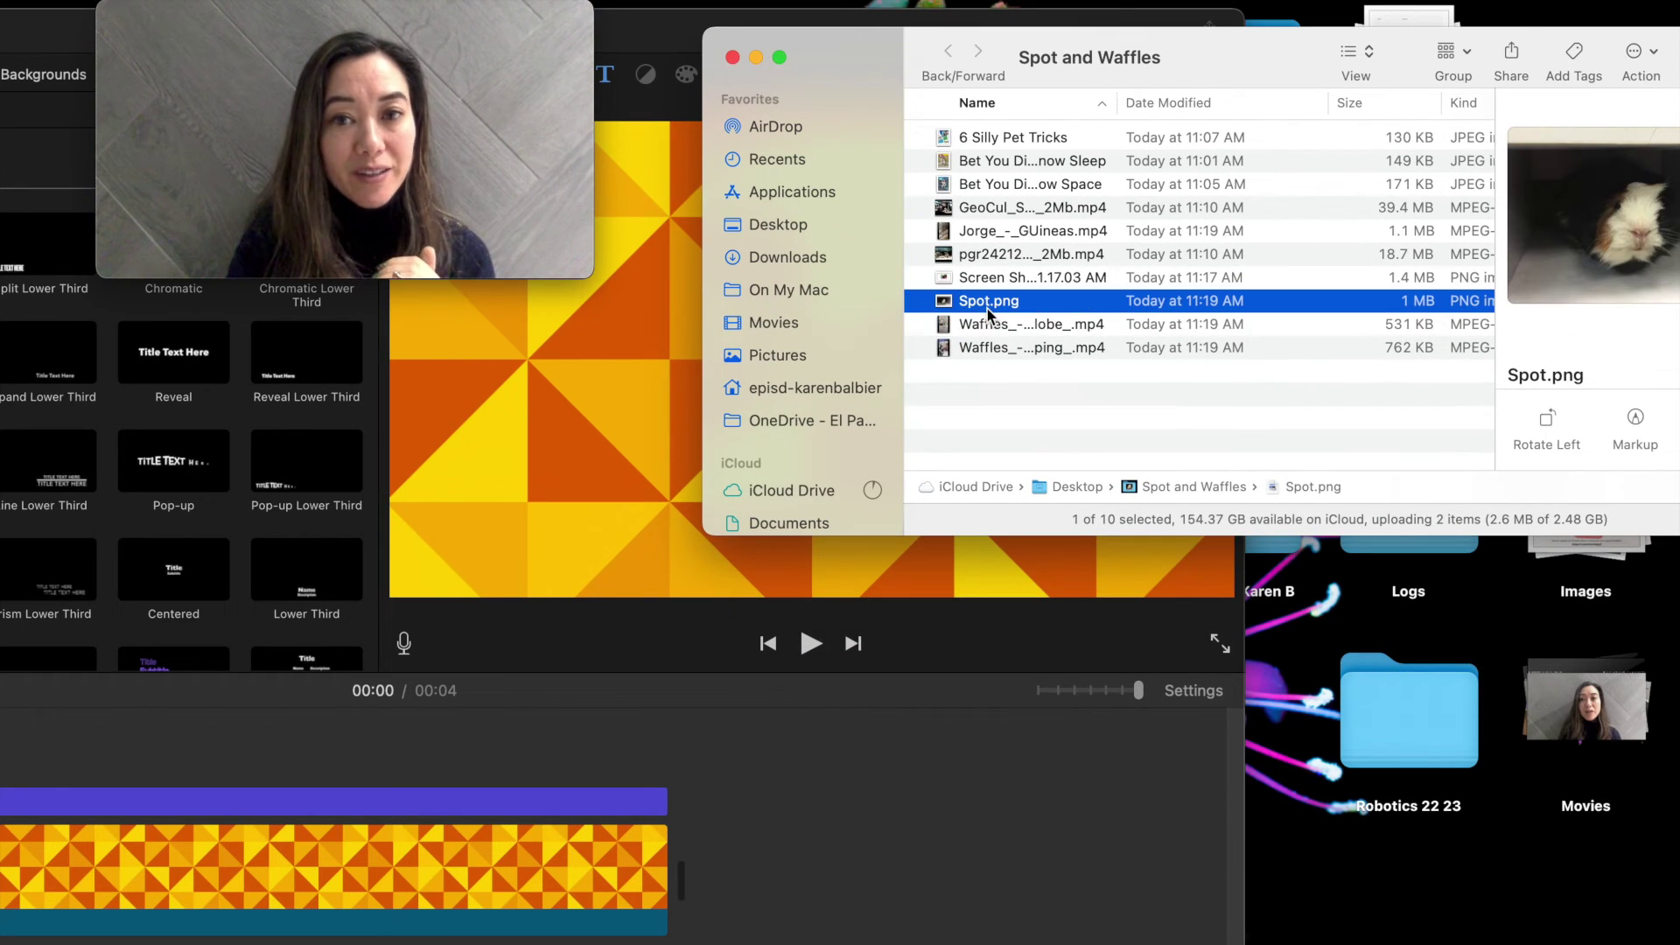
{"action": "left_click_drag", "start_coordinate": [987, 306], "coordinate": [857, 879]}
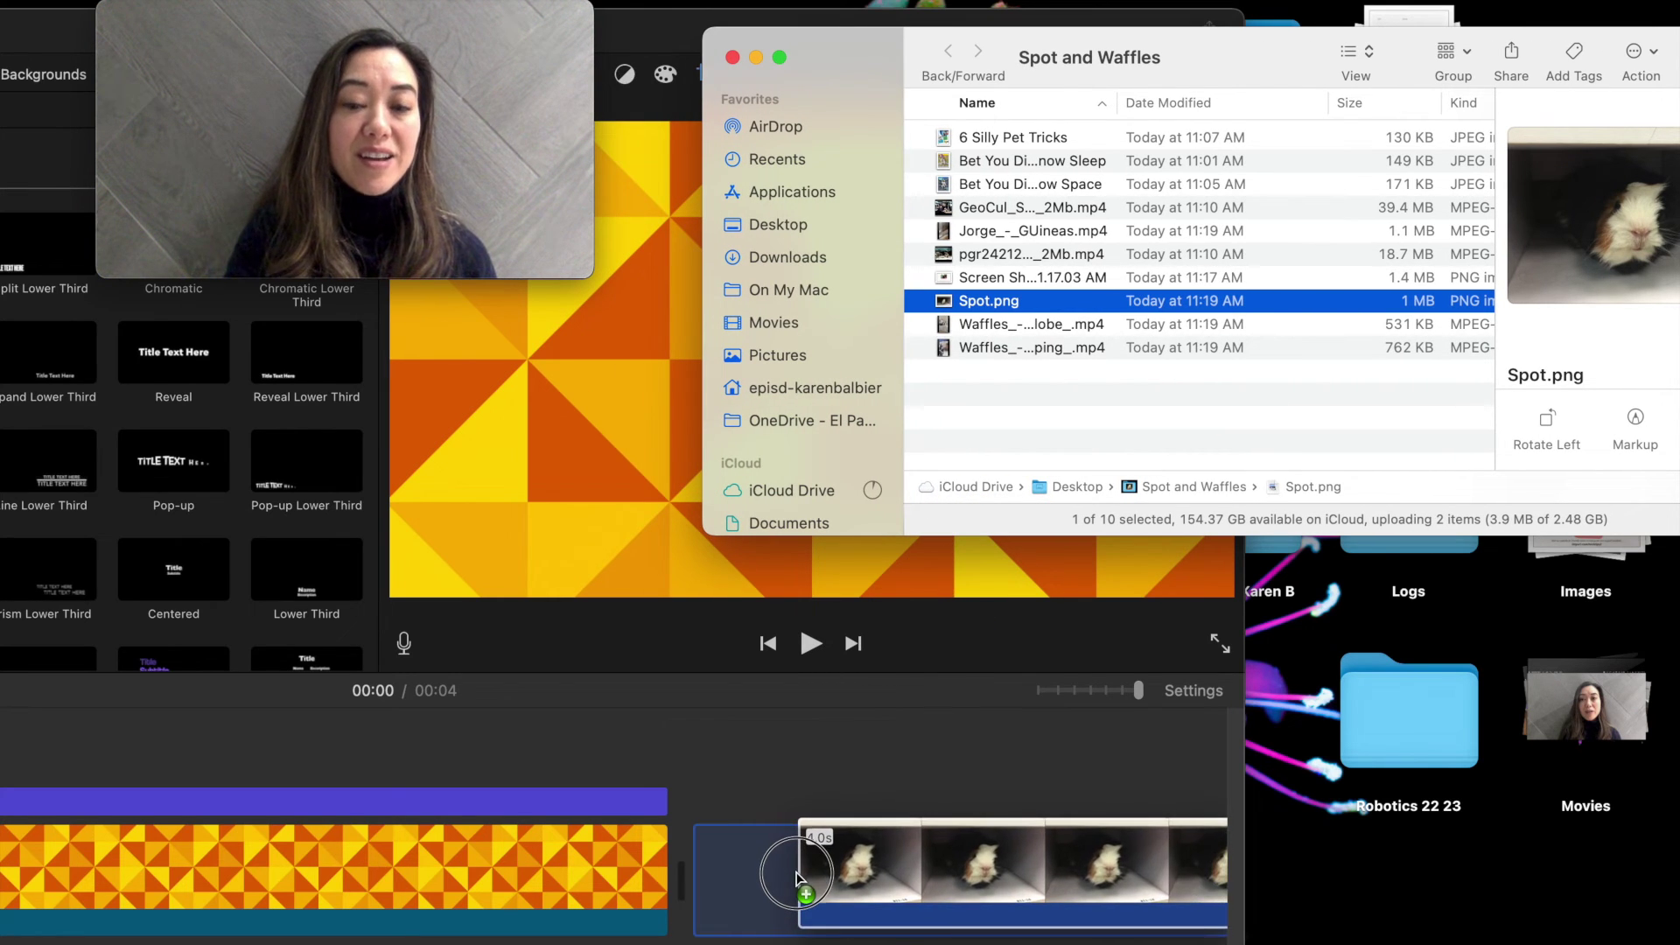
{"action": "left_click", "coordinate": [798, 878]}
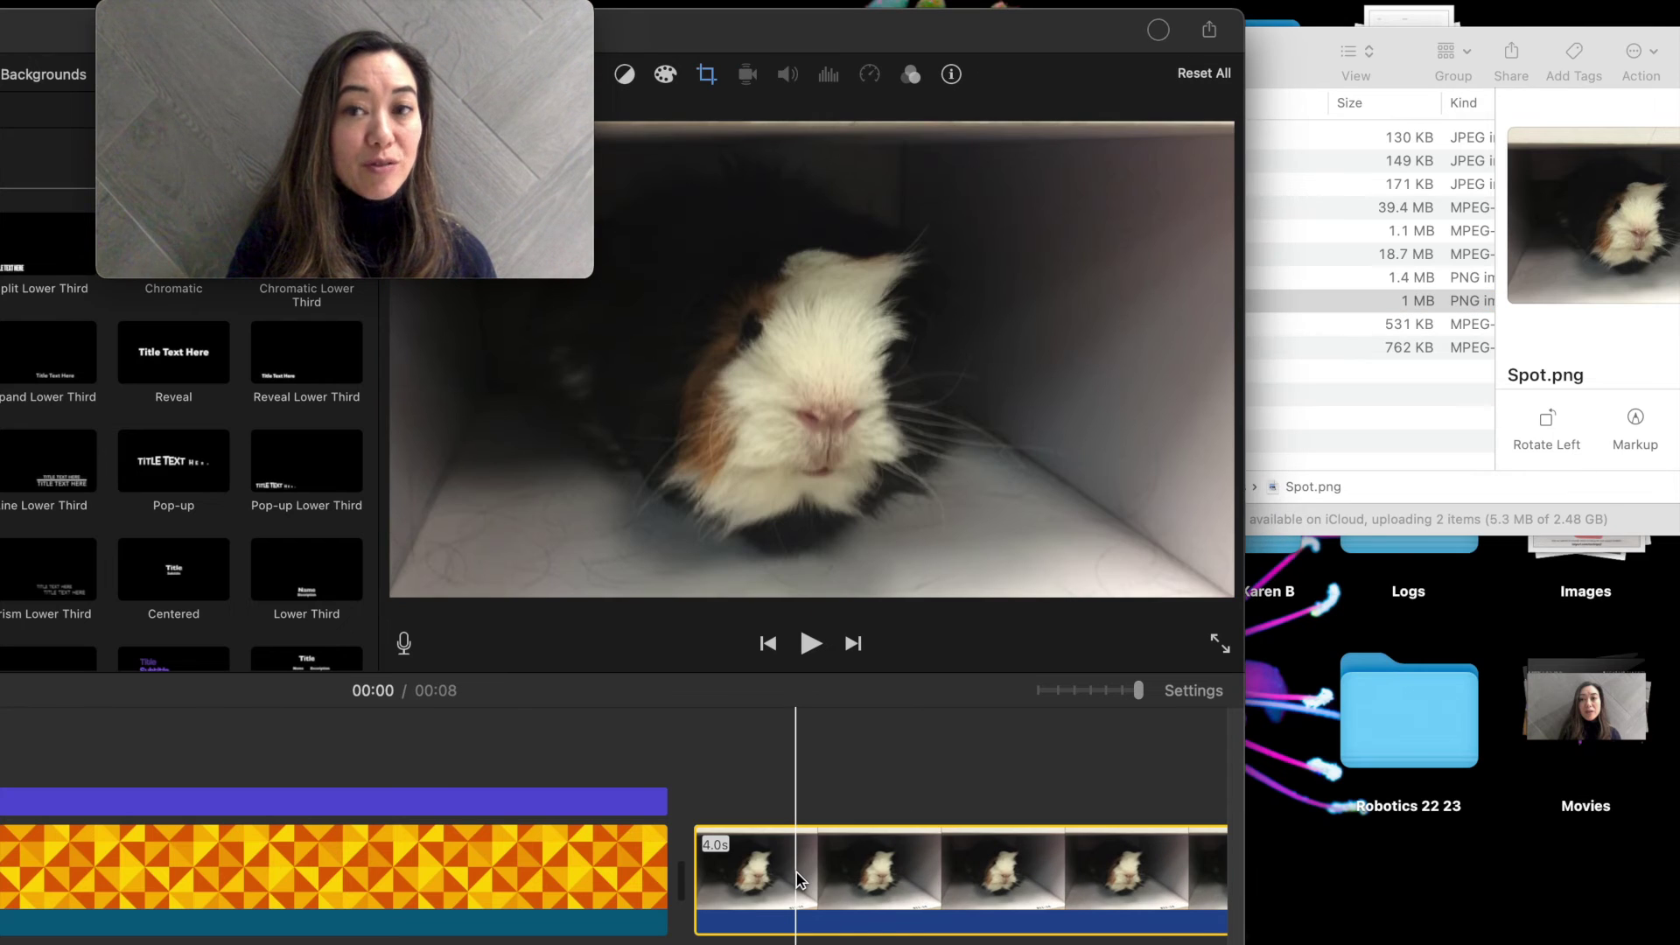
{"action": "left_click", "coordinate": [843, 875]}
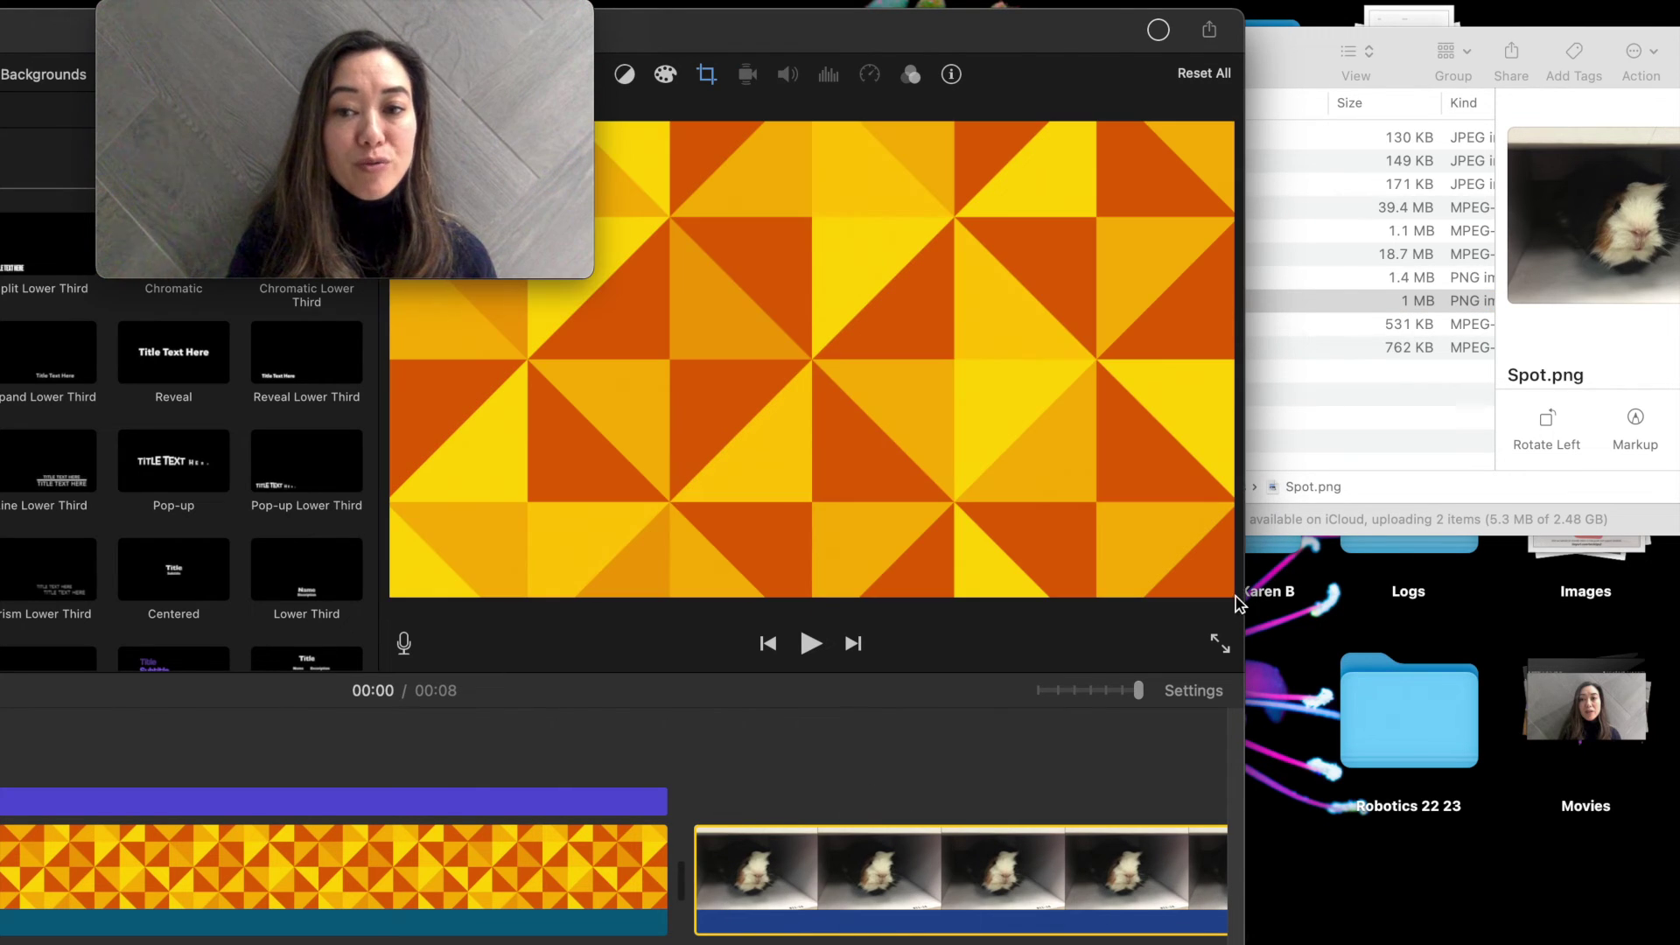
Step: Widen the iMovie window and drop the Boogie Lights title onto the Spot photo
{"action": "left_click_drag", "start_coordinate": [1245, 560], "coordinate": [1667, 563]}
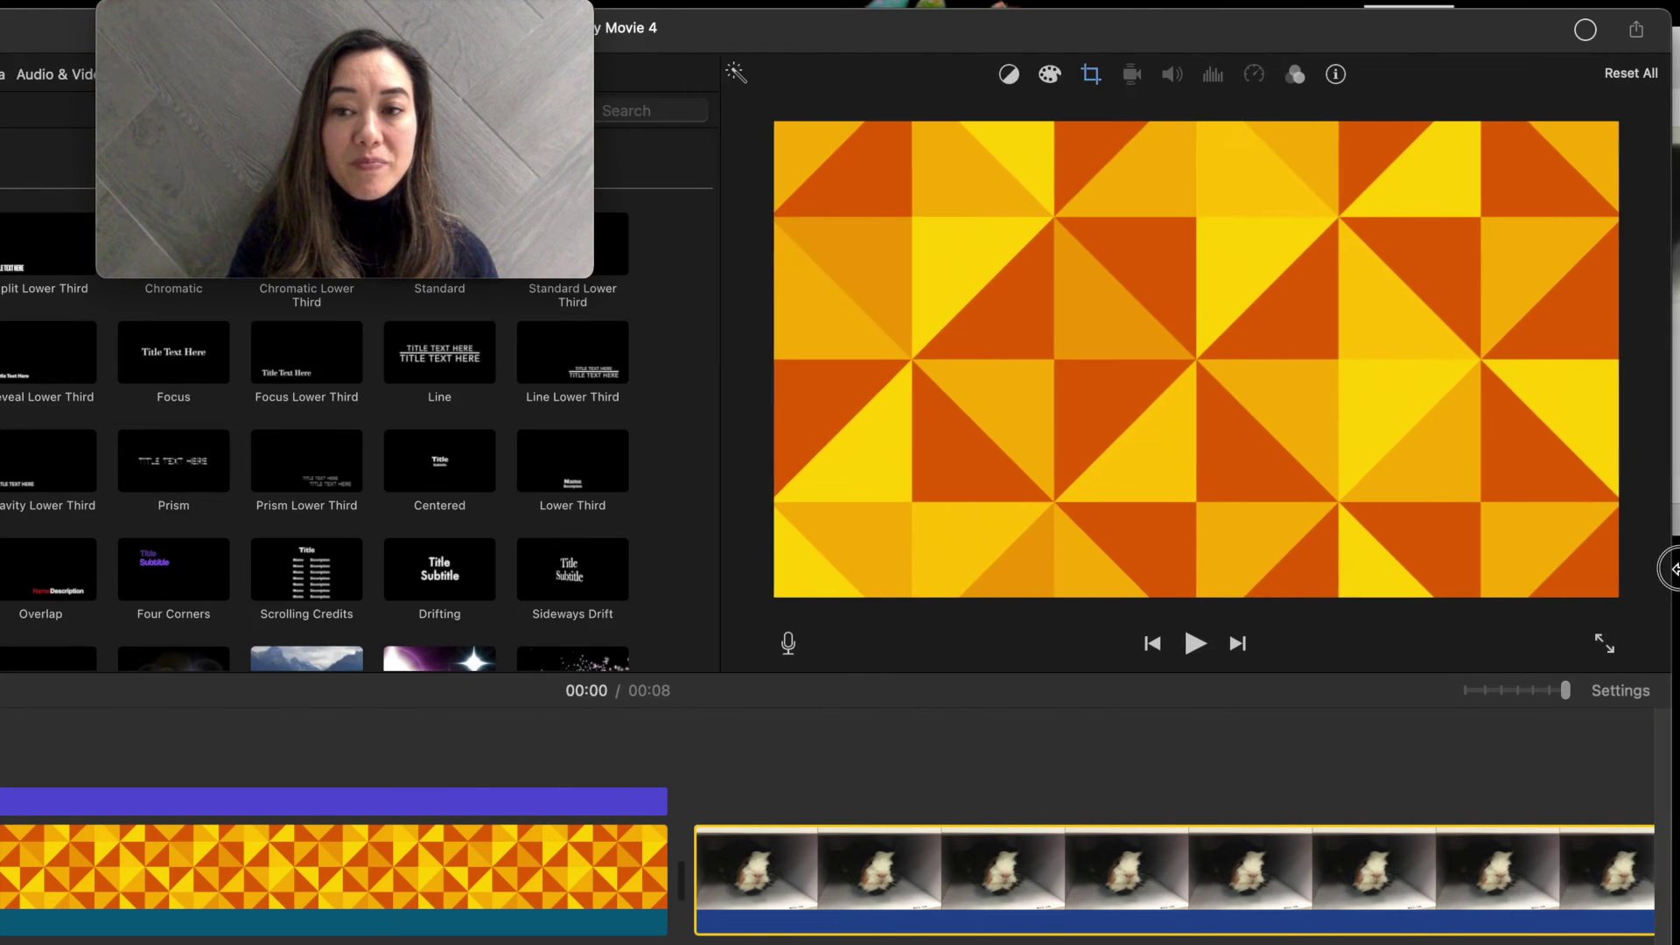
{"action": "scroll", "coordinate": [289, 569], "scroll_direction": "down", "scroll_amount": 5}
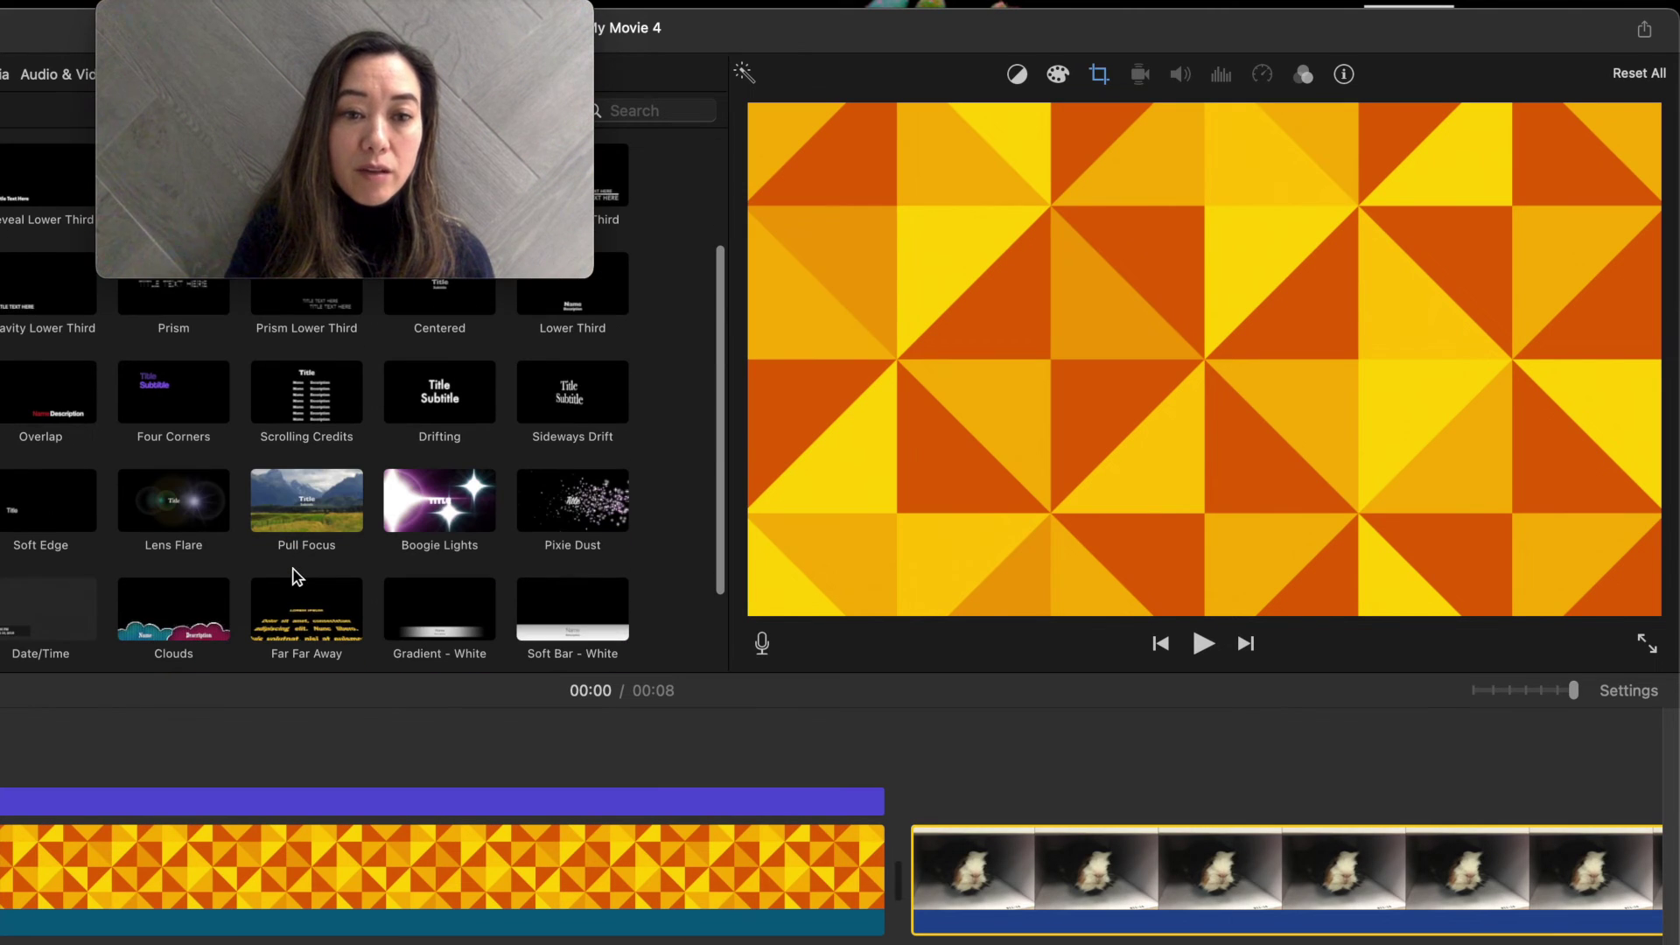
{"action": "left_click_drag", "start_coordinate": [409, 506], "coordinate": [911, 768]}
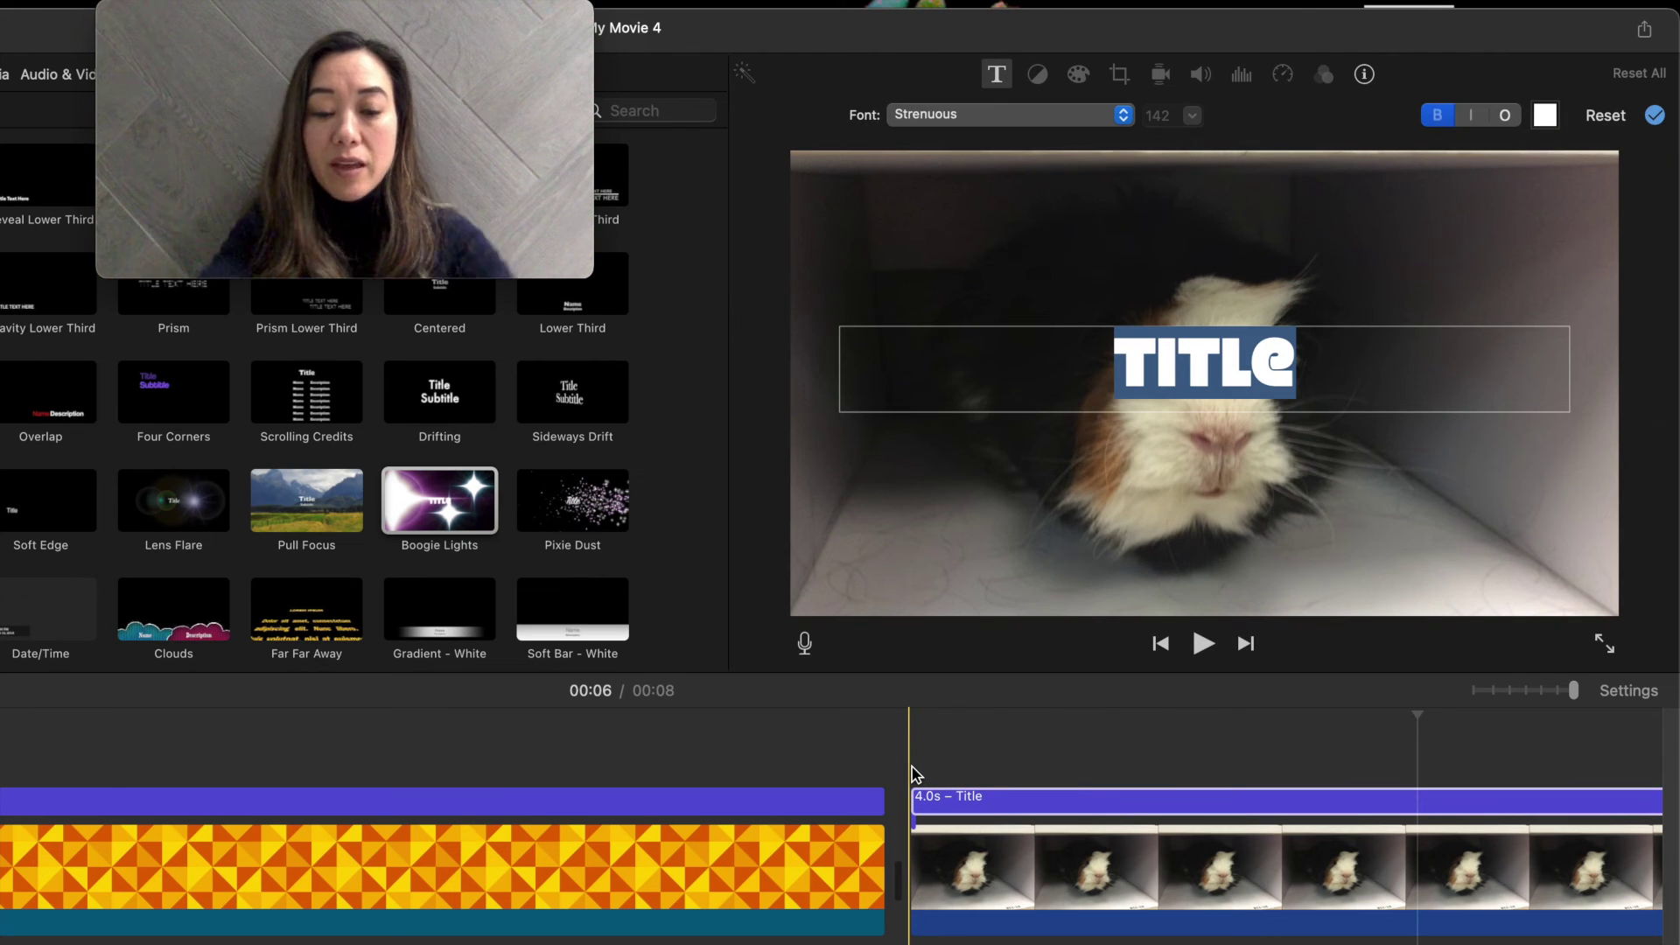
Step: Make the Boogie Lights title read 'Spot and Waffles', fixing the typo
{"action": "type", "text": "Spot a"}
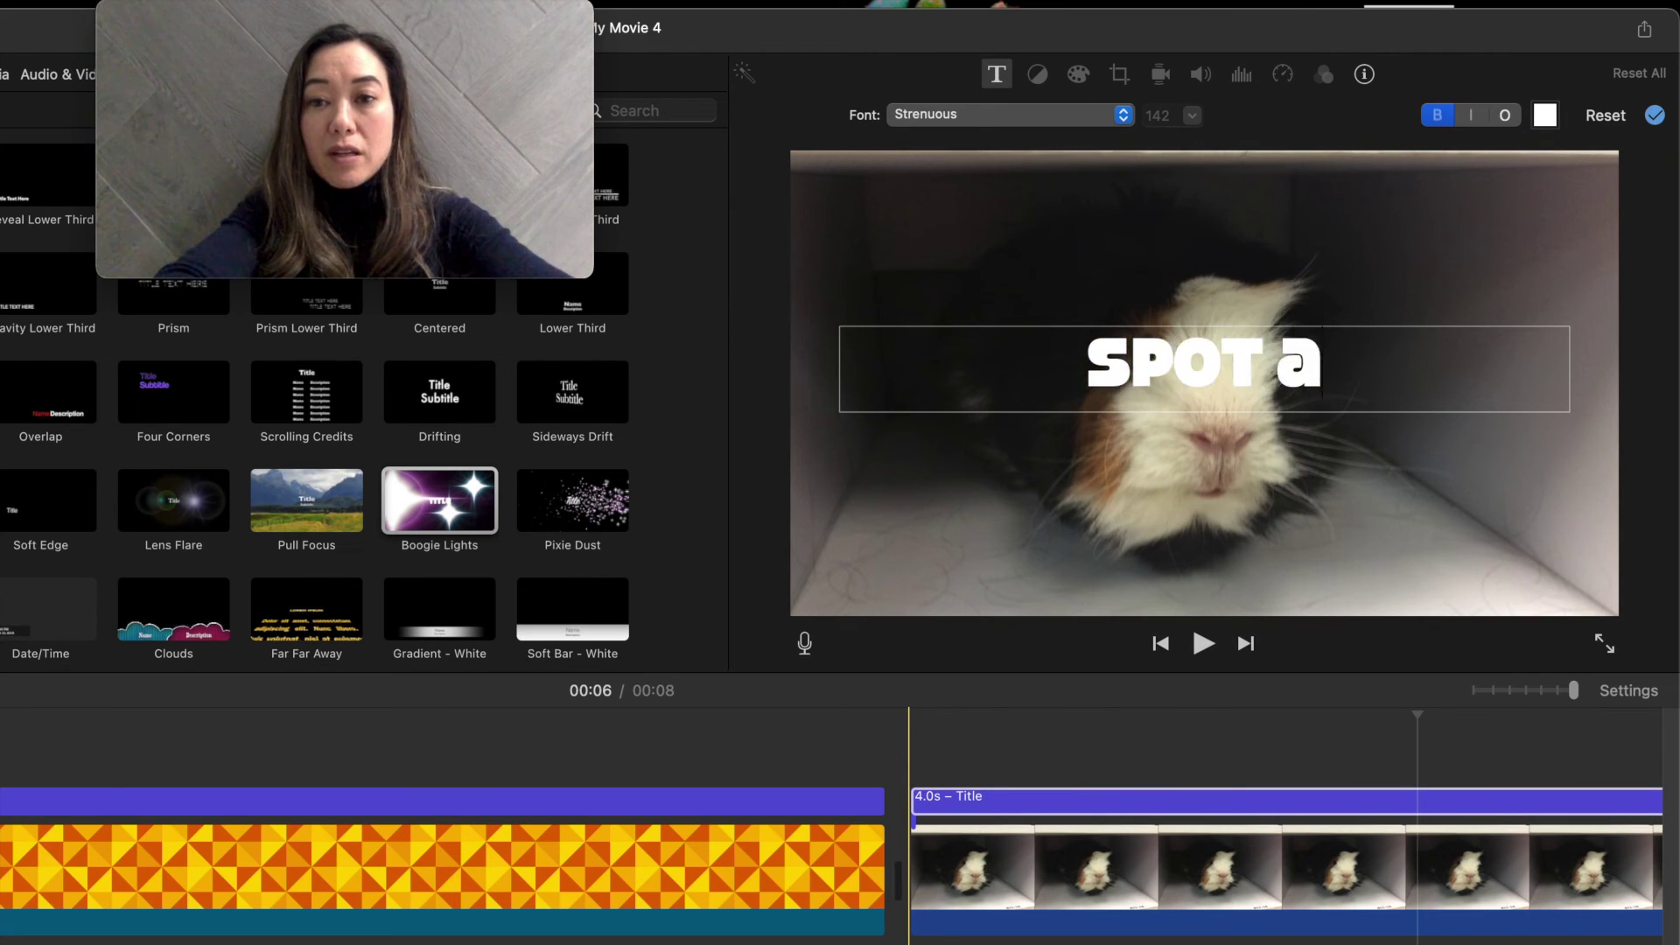
{"action": "type", "text": "nd Faffels"}
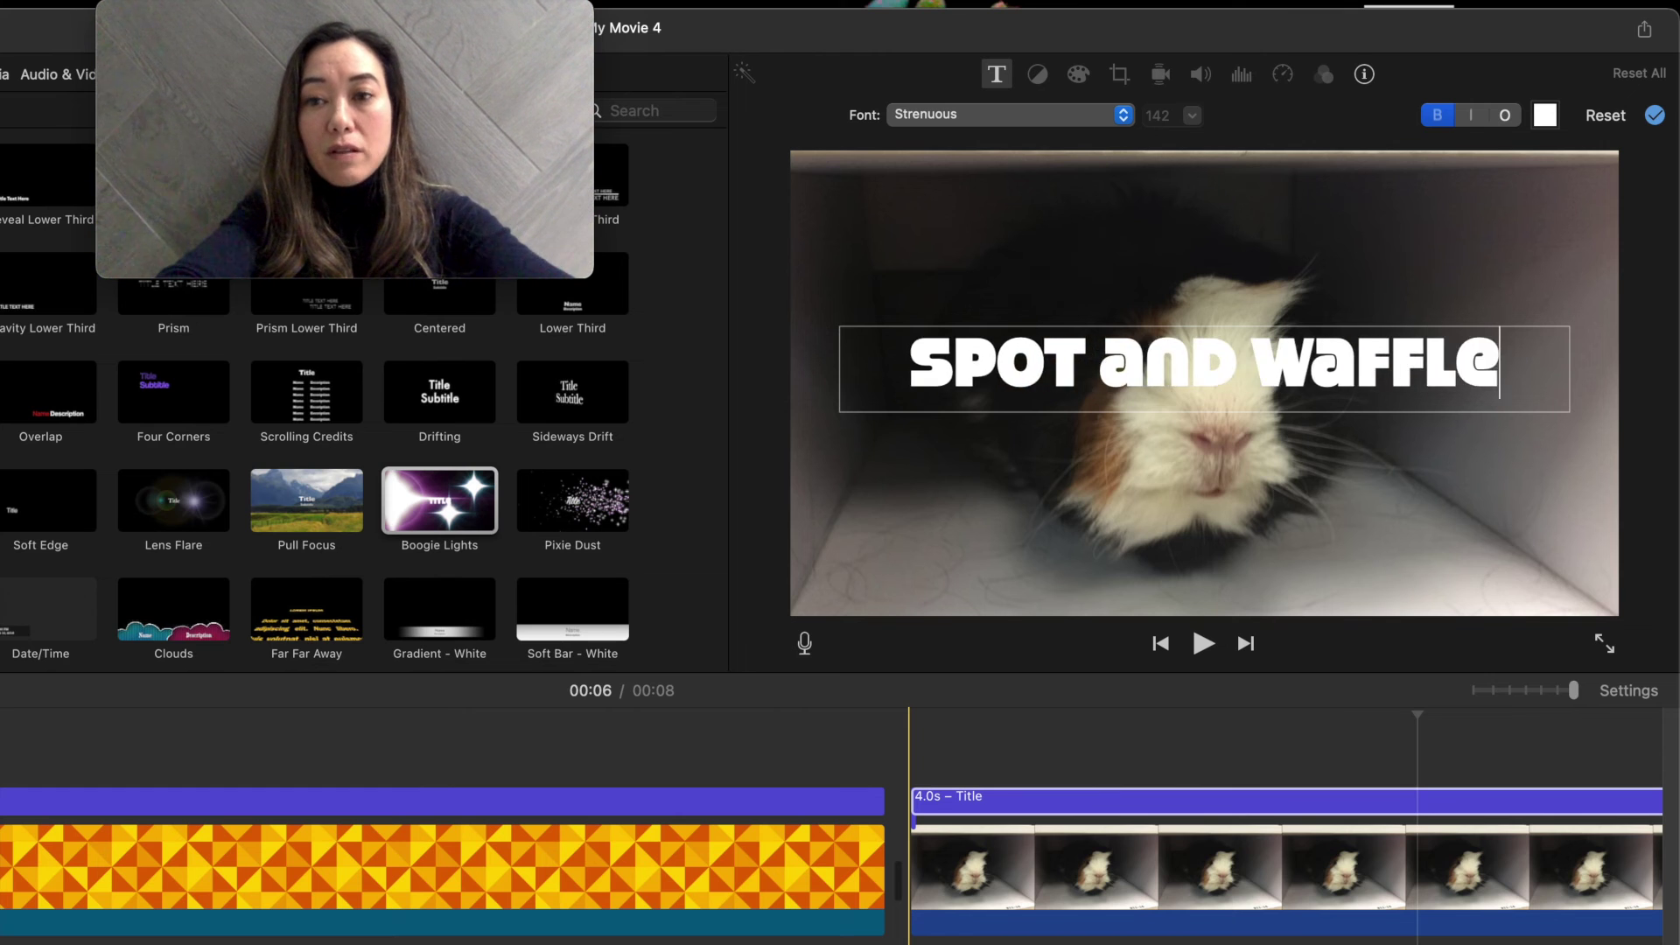
{"action": "key", "text": "BackSpace"}
{"action": "key", "text": "BackSpace"}
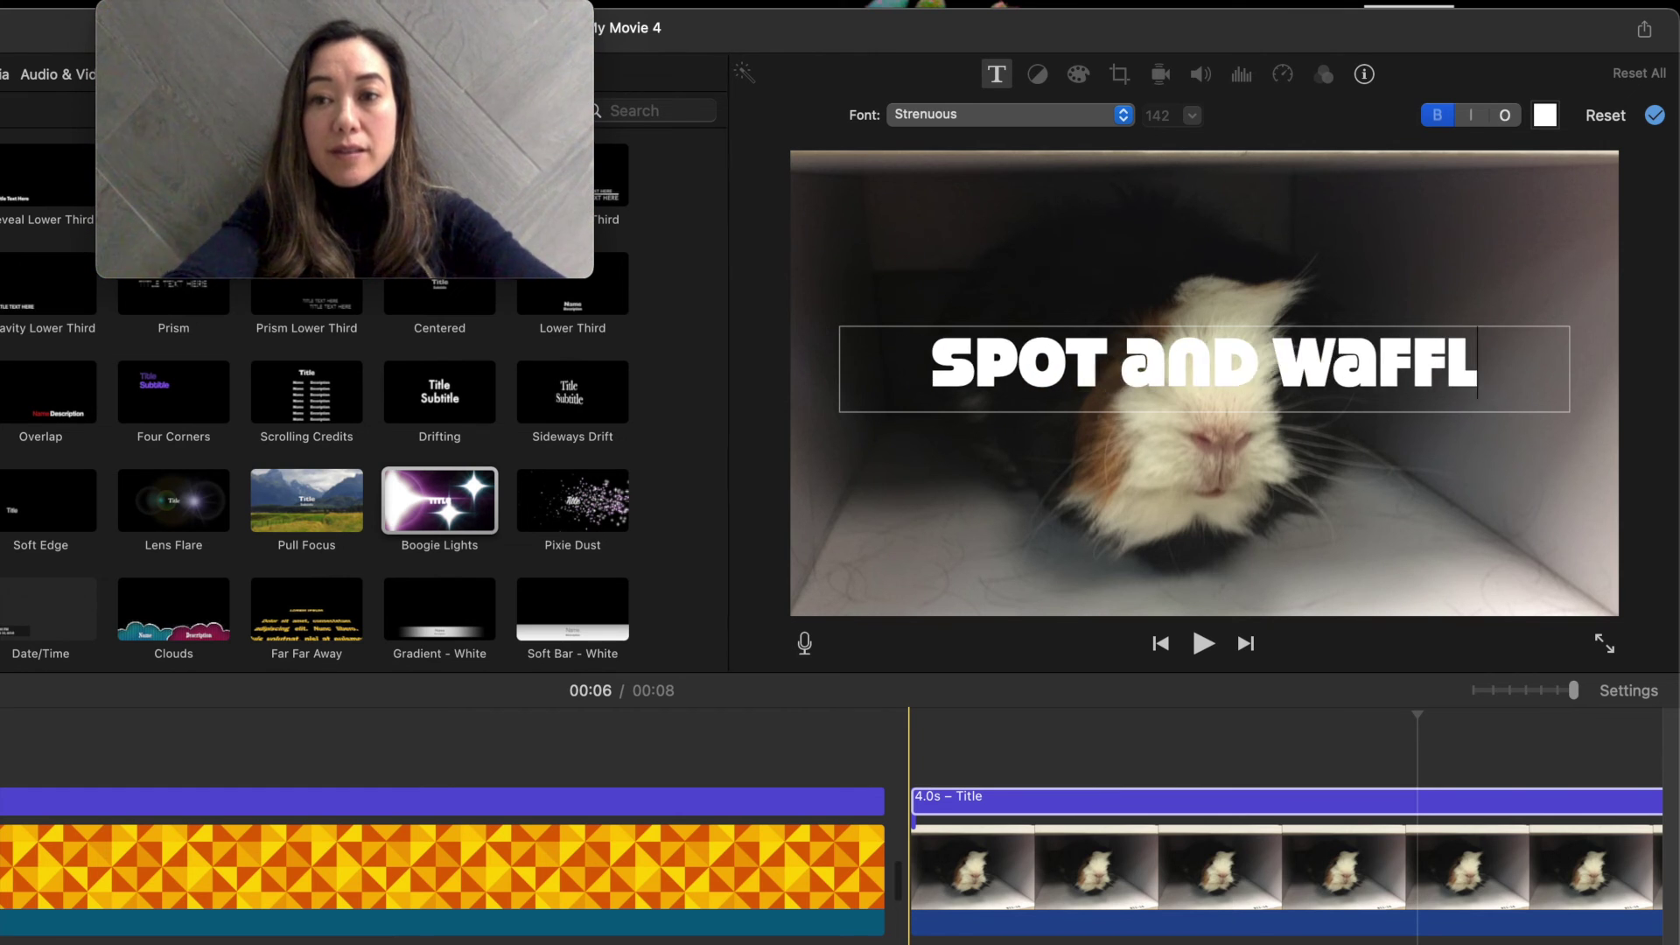
{"action": "type", "text": "es"}
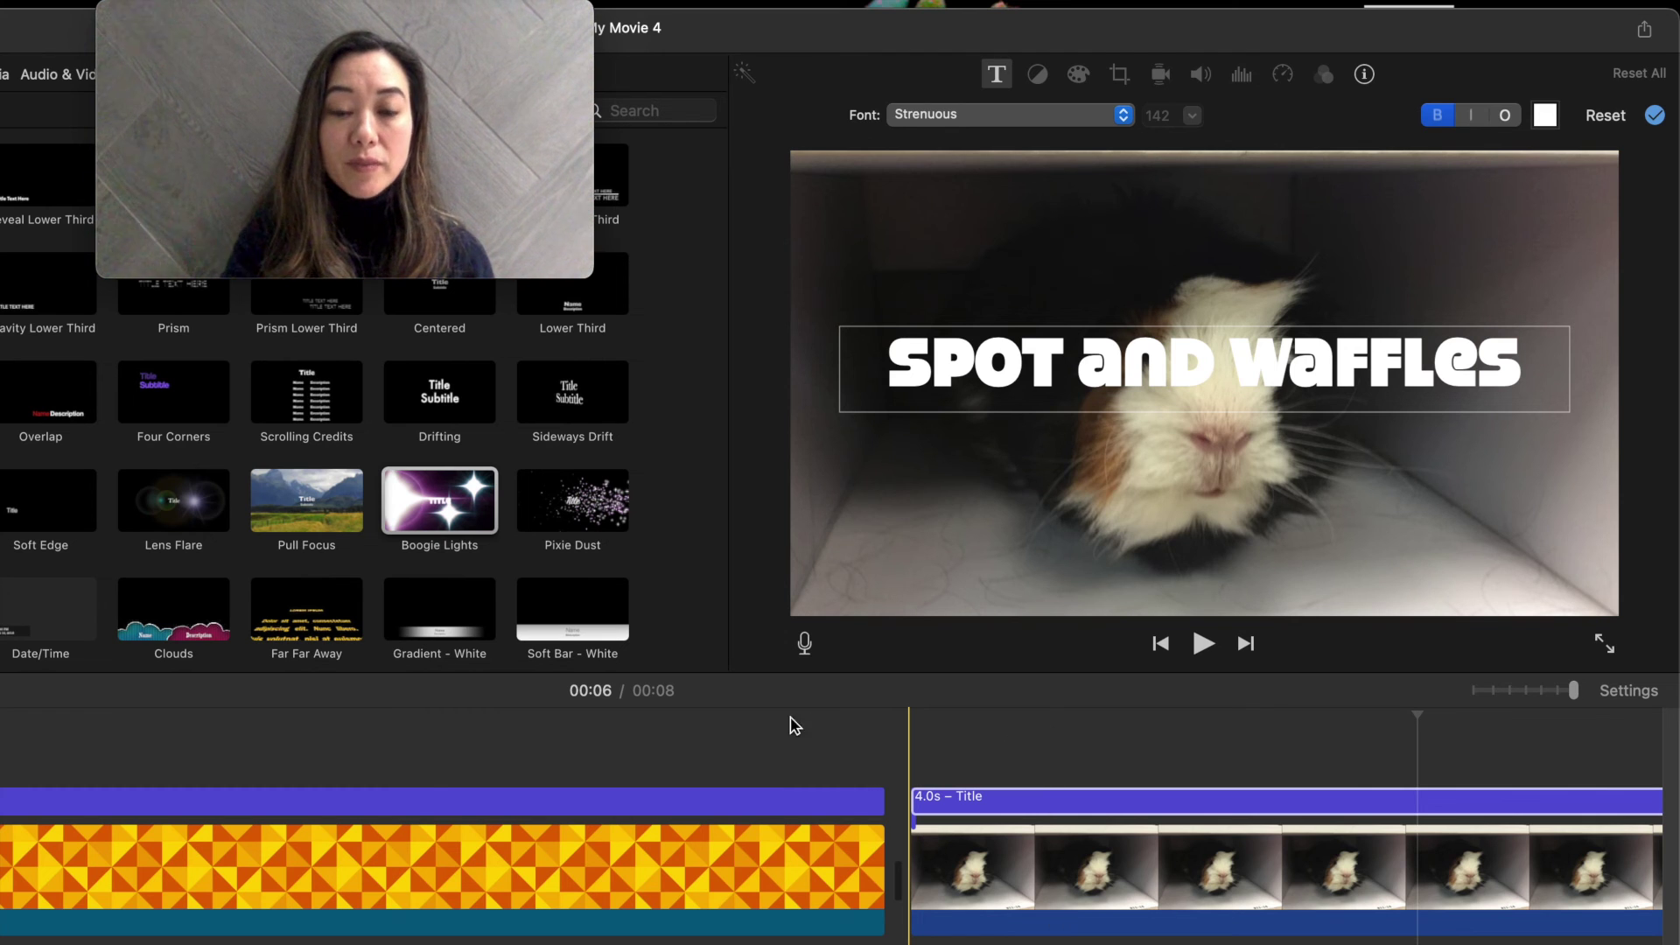
{"action": "left_click", "coordinate": [882, 761]}
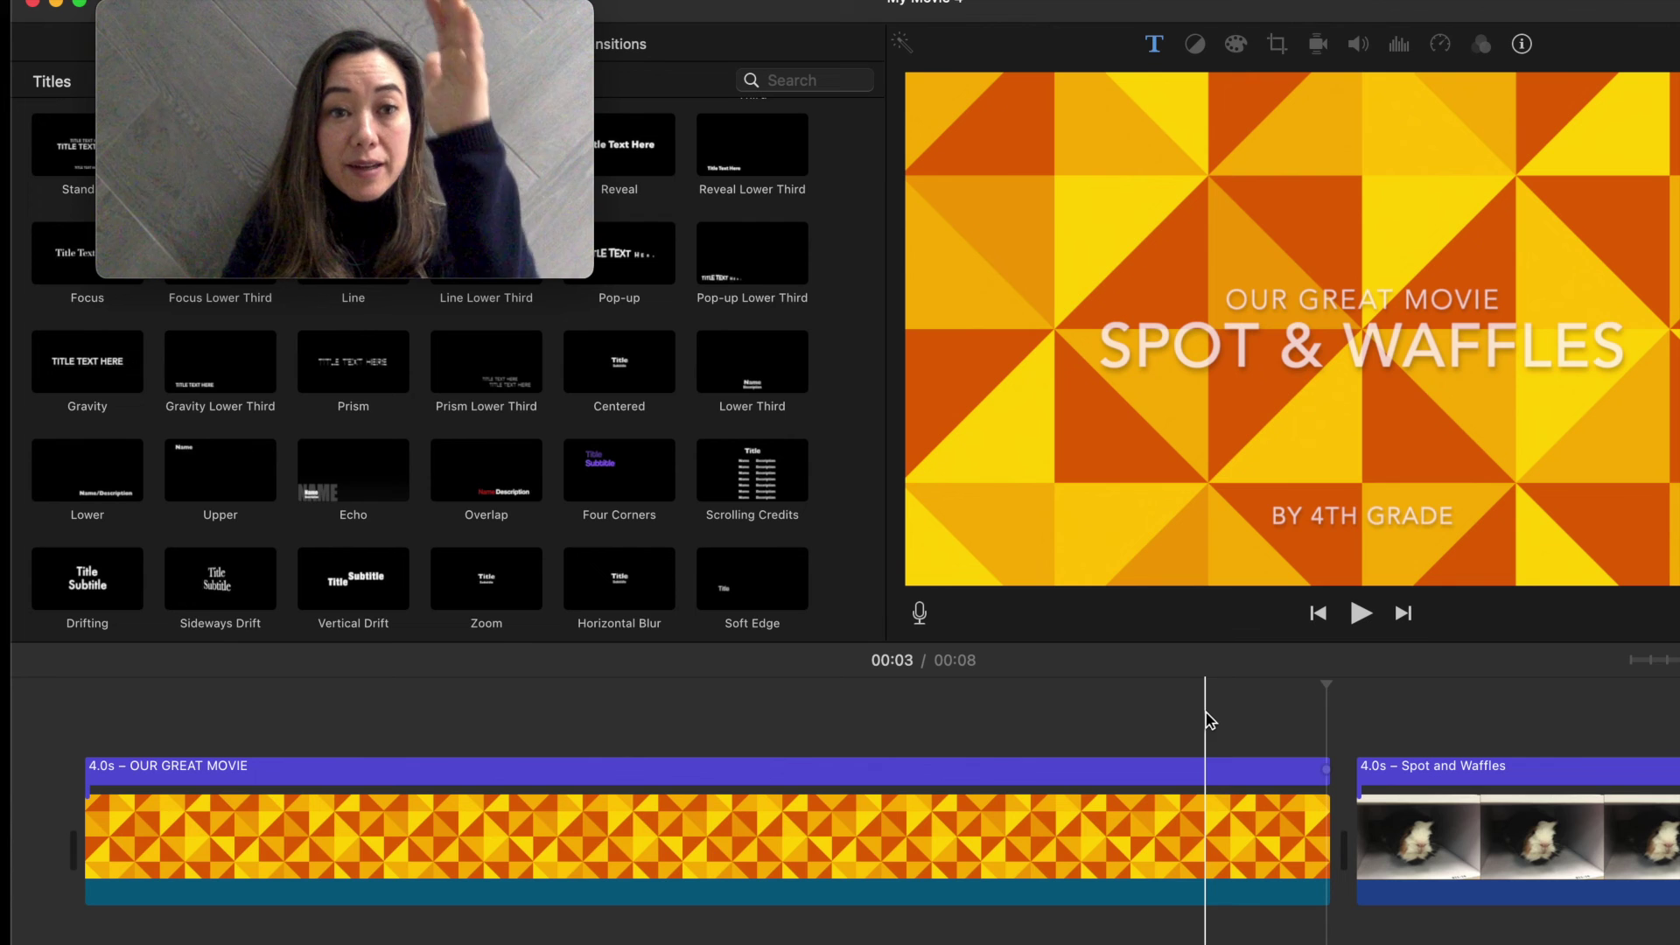
{"action": "left_click", "coordinate": [80, 683]}
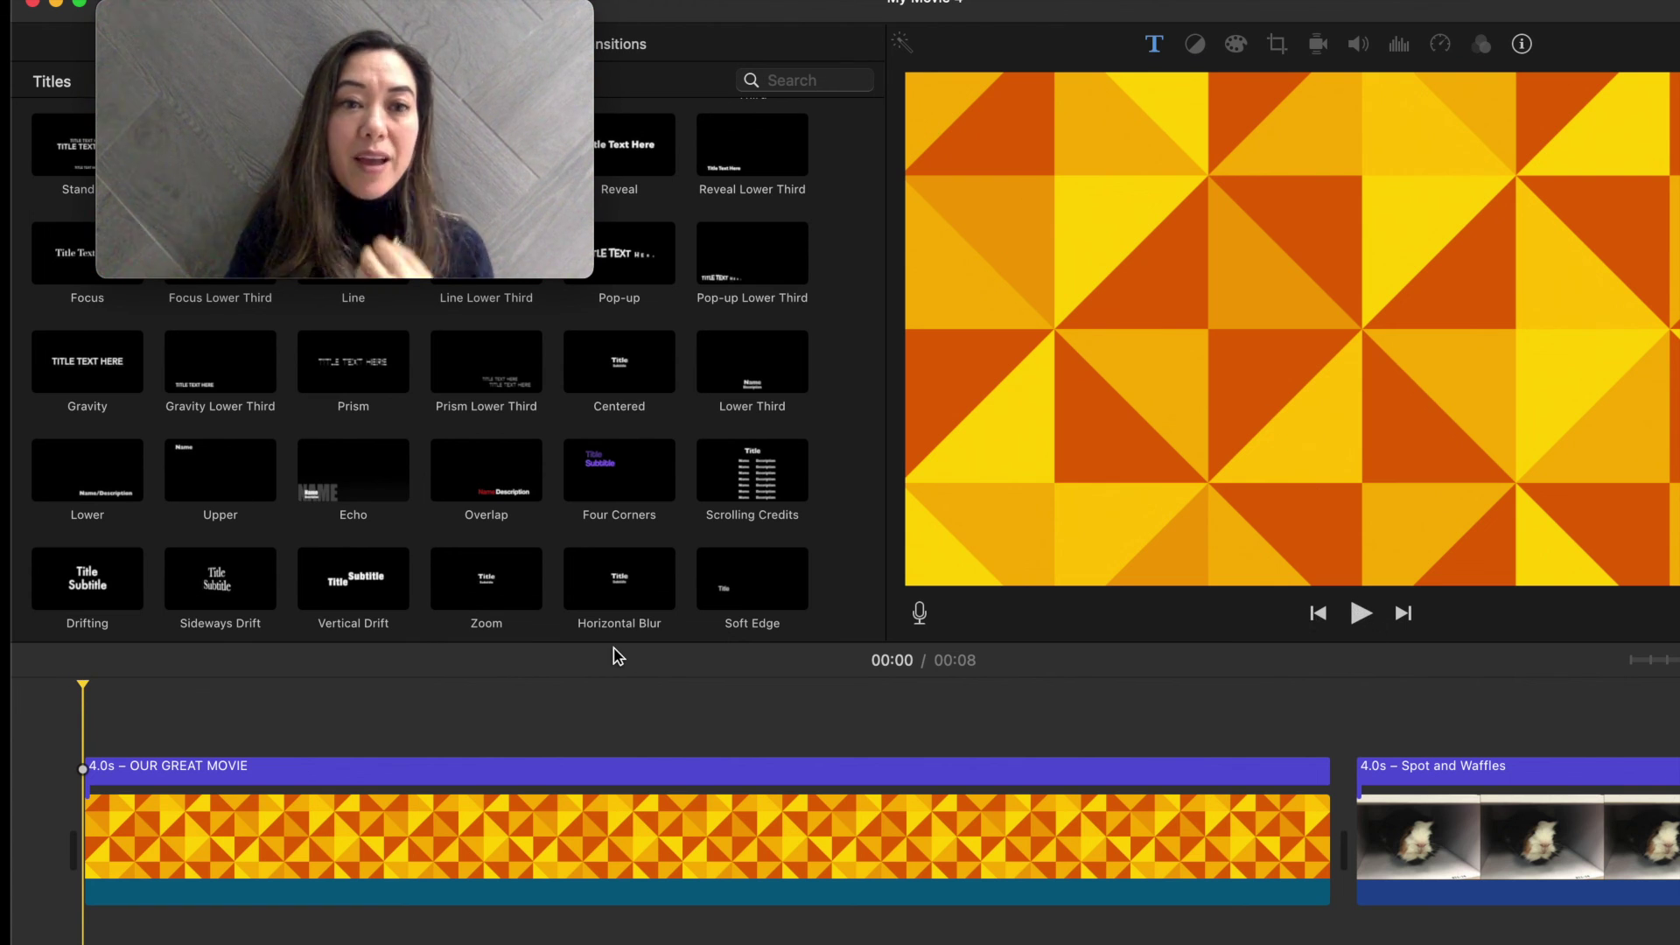
{"action": "key", "text": "space"}
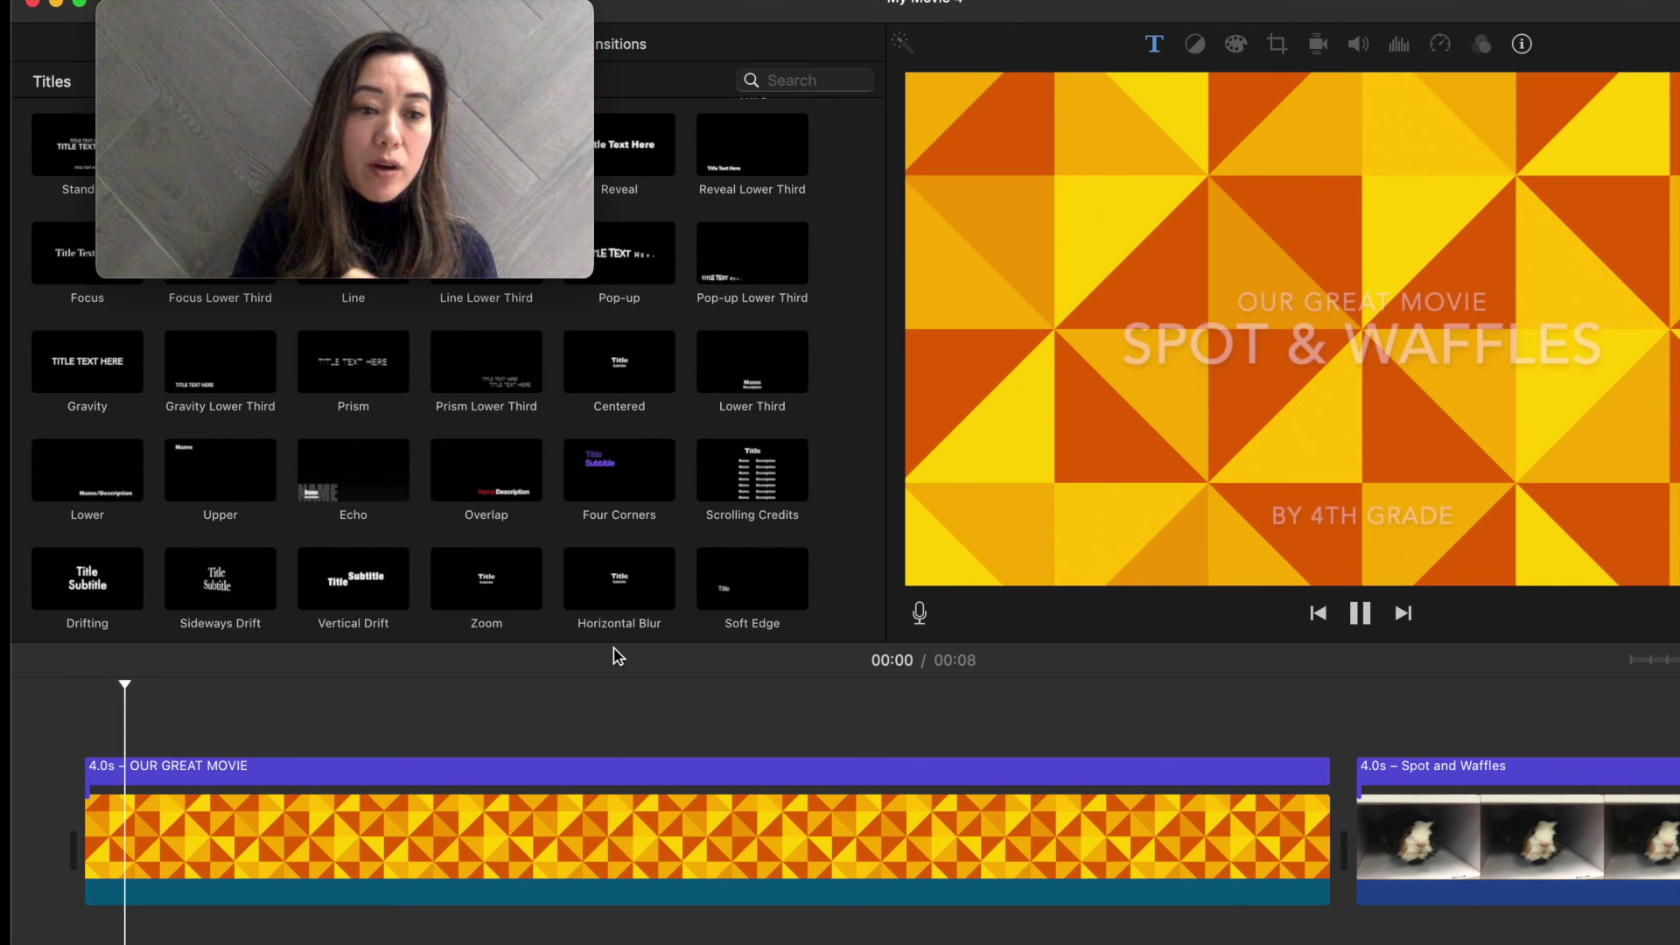